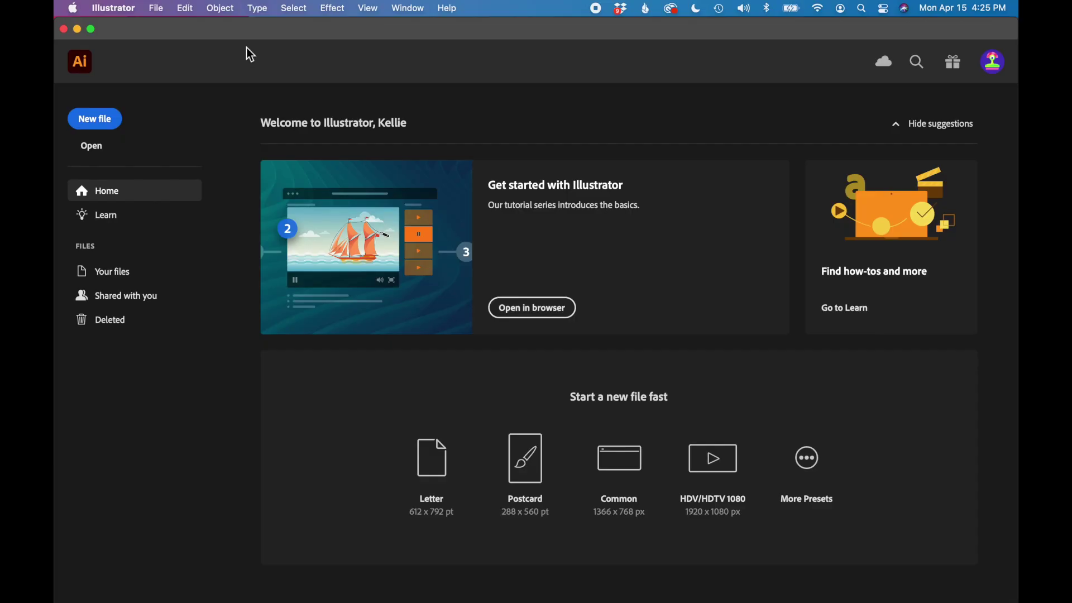
Create a new blank Letter-size document at 612 x 792 pt.
click(103, 128)
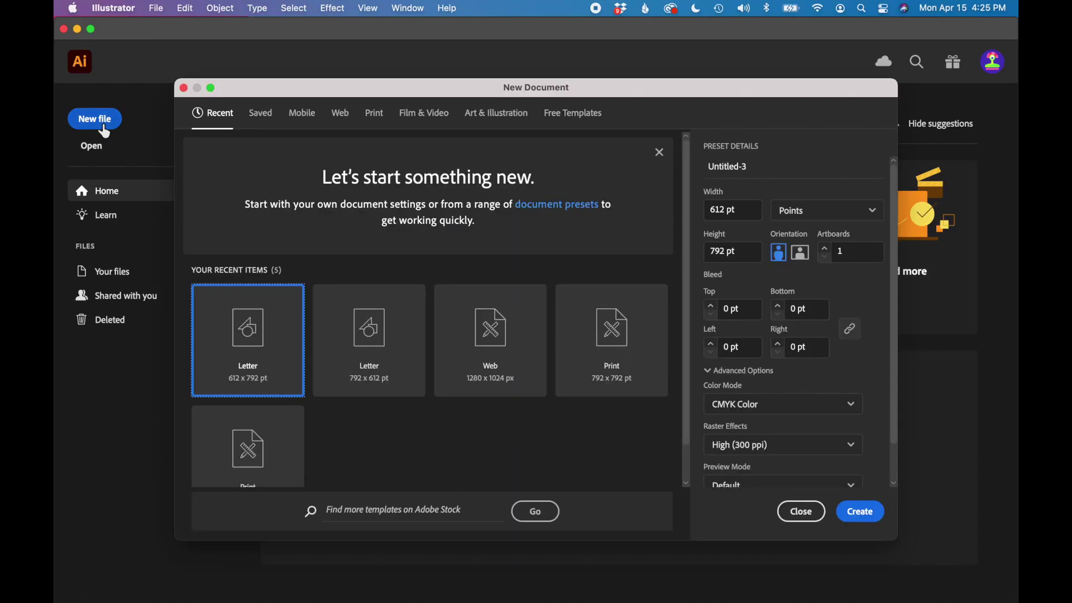
click(866, 514)
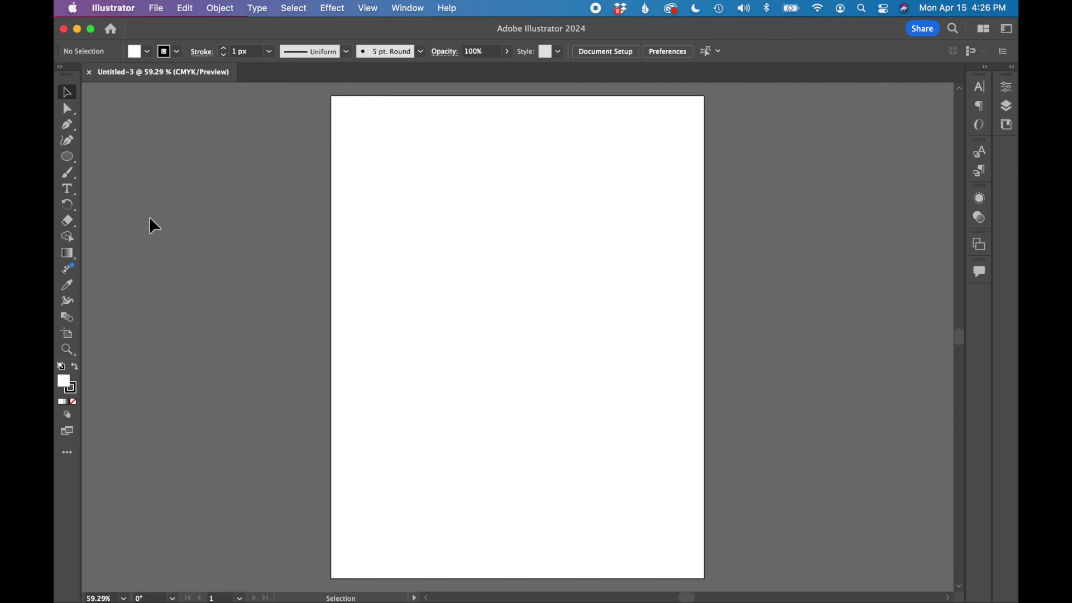
Draw a circle near the page centre and zoom in on it.
click(67, 157)
drag(513, 245, 575, 337)
key(super+equal)
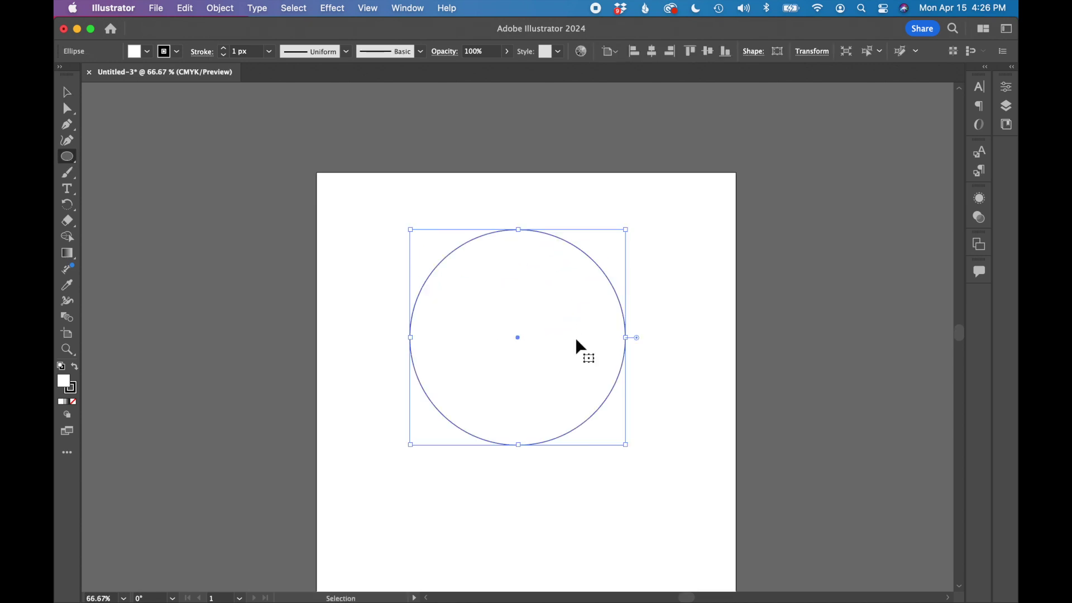
key(super+equal)
Type 'SURF HAWAII' along the circle's edge with Type on a Path, then select it.
click(68, 191)
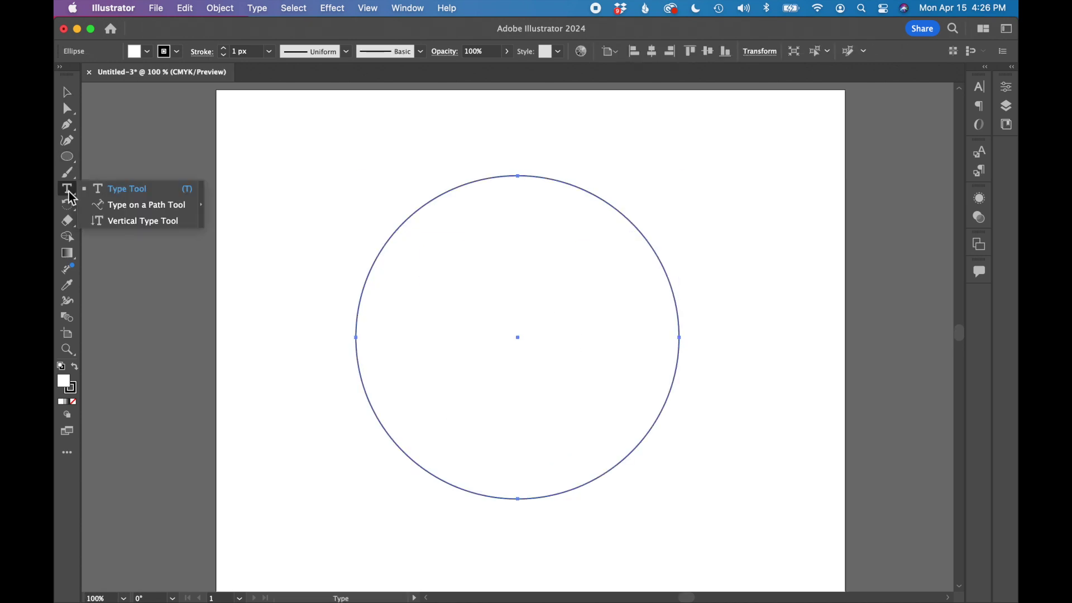
click(136, 207)
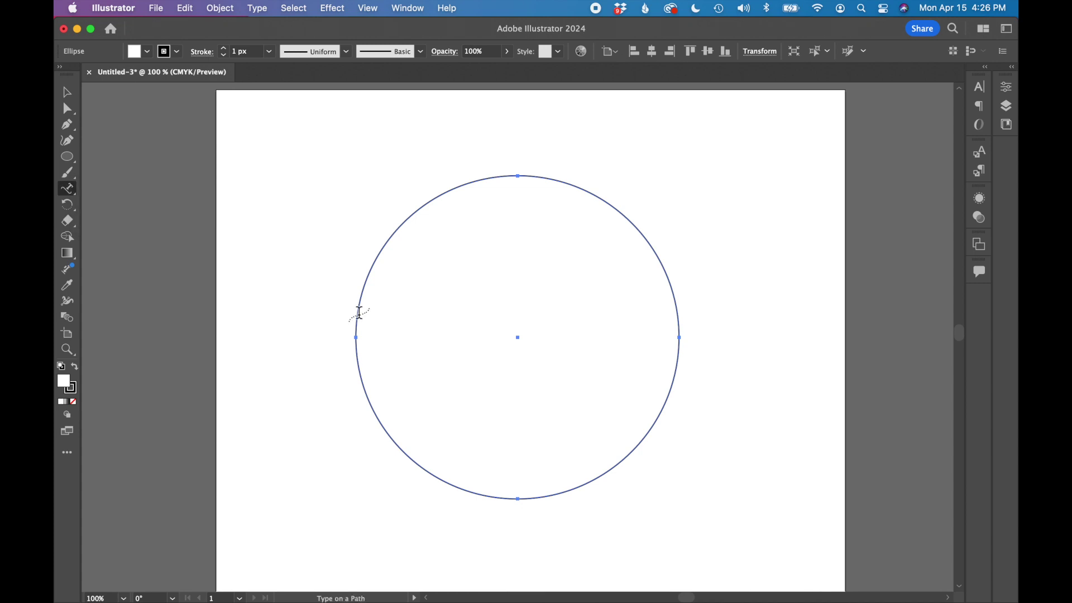
click(359, 314)
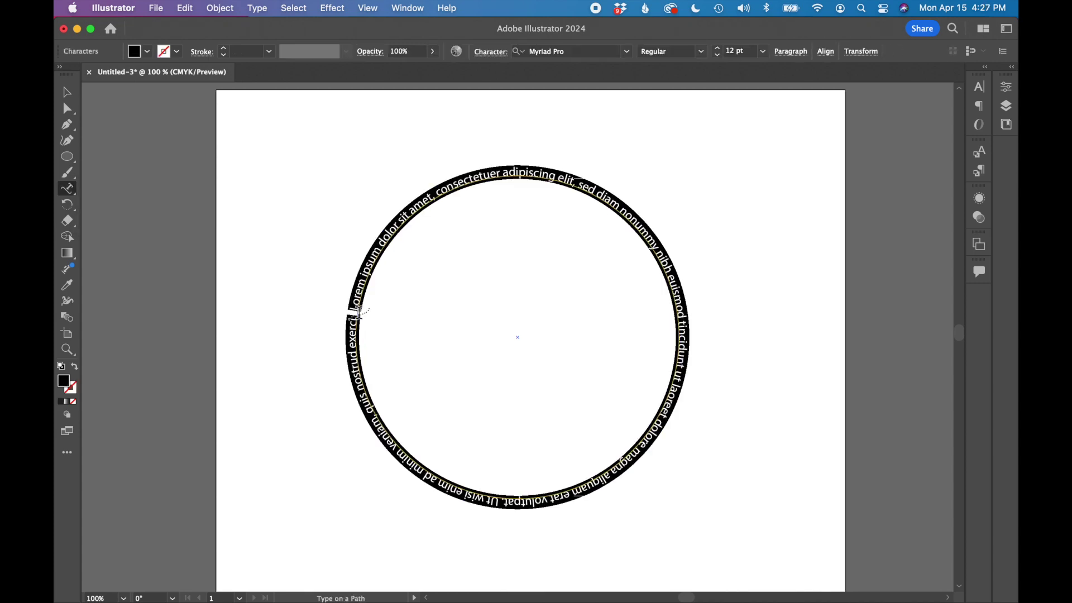
text(SURE HAW)
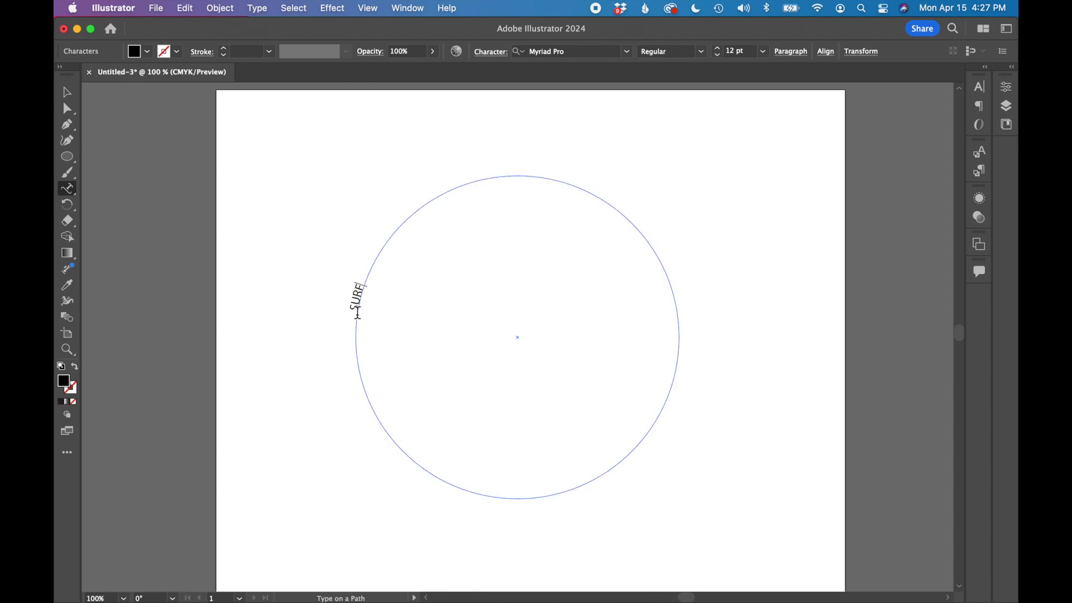
text(AII)
triple_click(373, 282)
key(super+t)
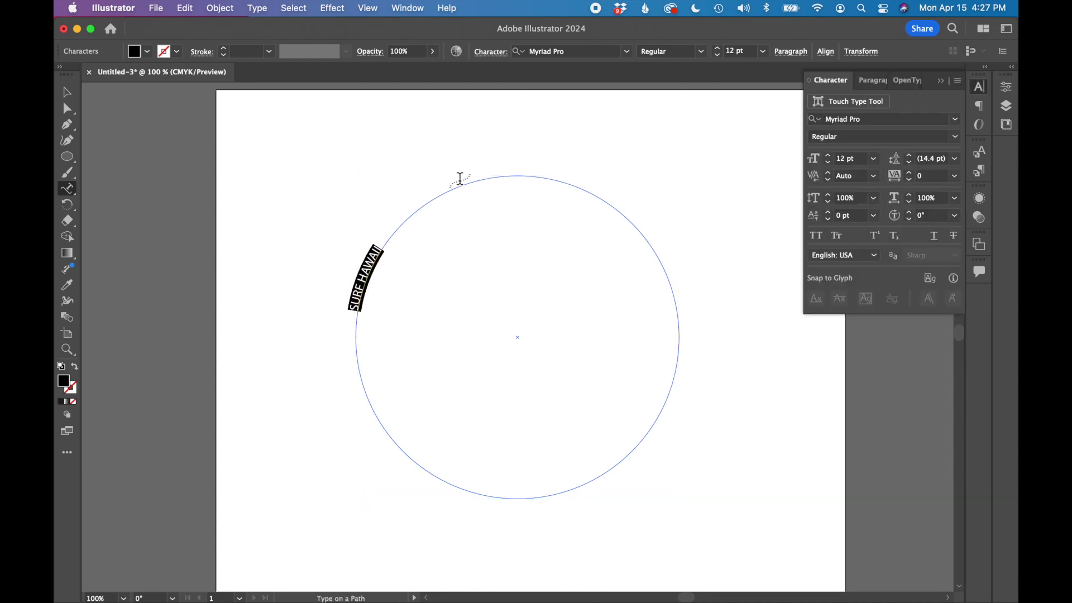
Enlarge SURF HAWAII and change its font to Lulo Clean One Bold.
click(829, 156)
click(828, 157)
click(828, 157)
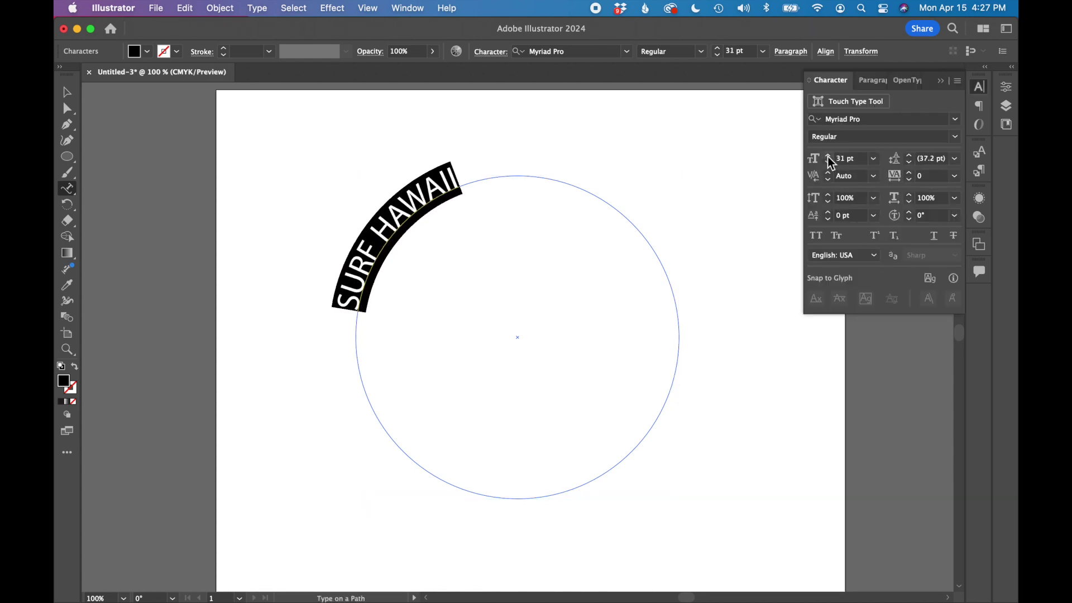
click(828, 157)
click(828, 157)
click(828, 156)
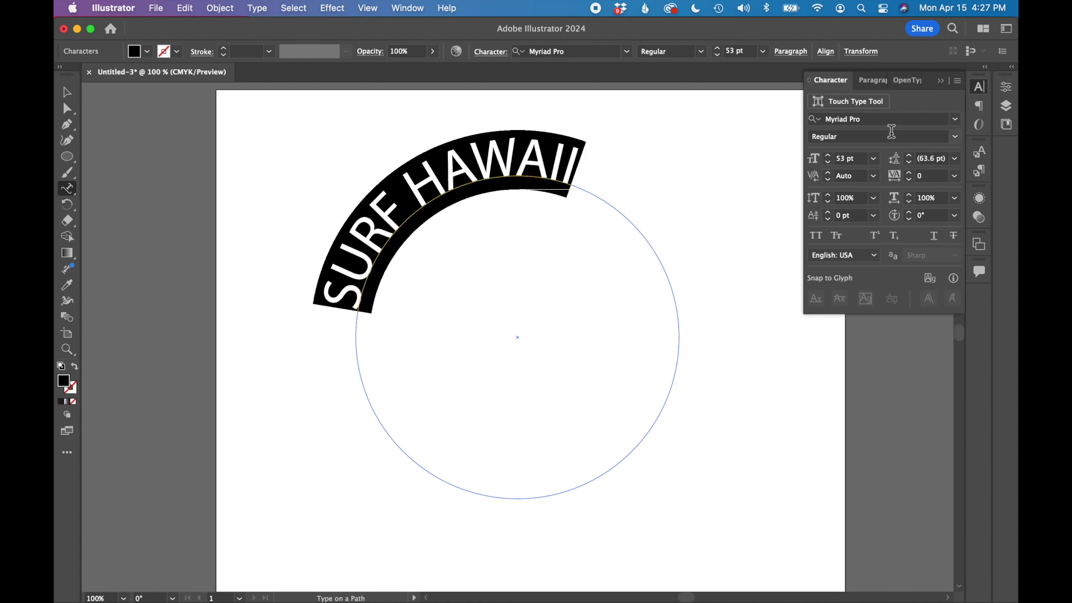
click(932, 120)
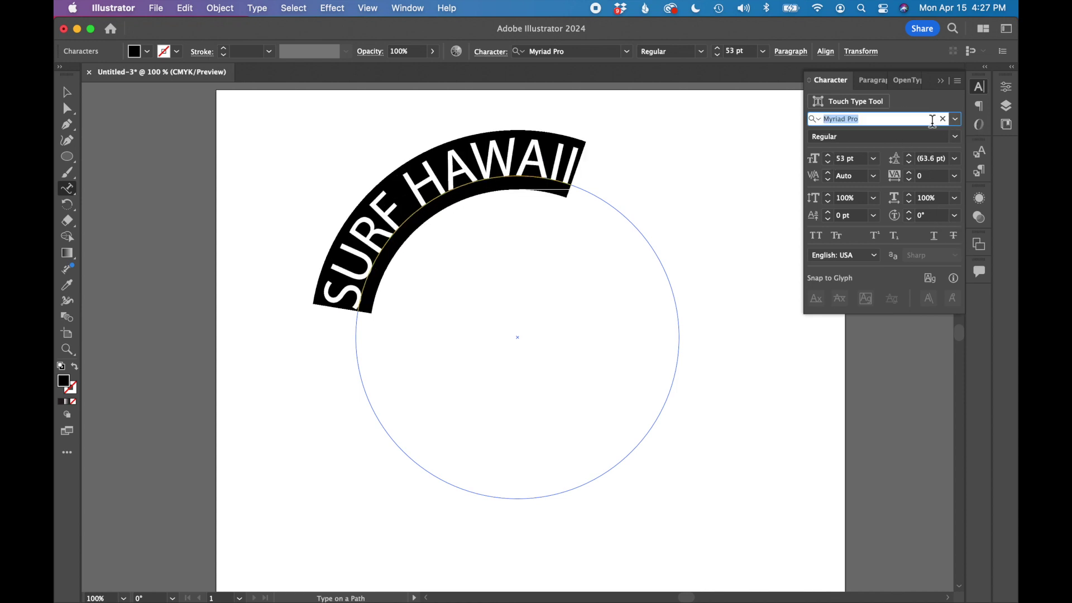
text(lu)
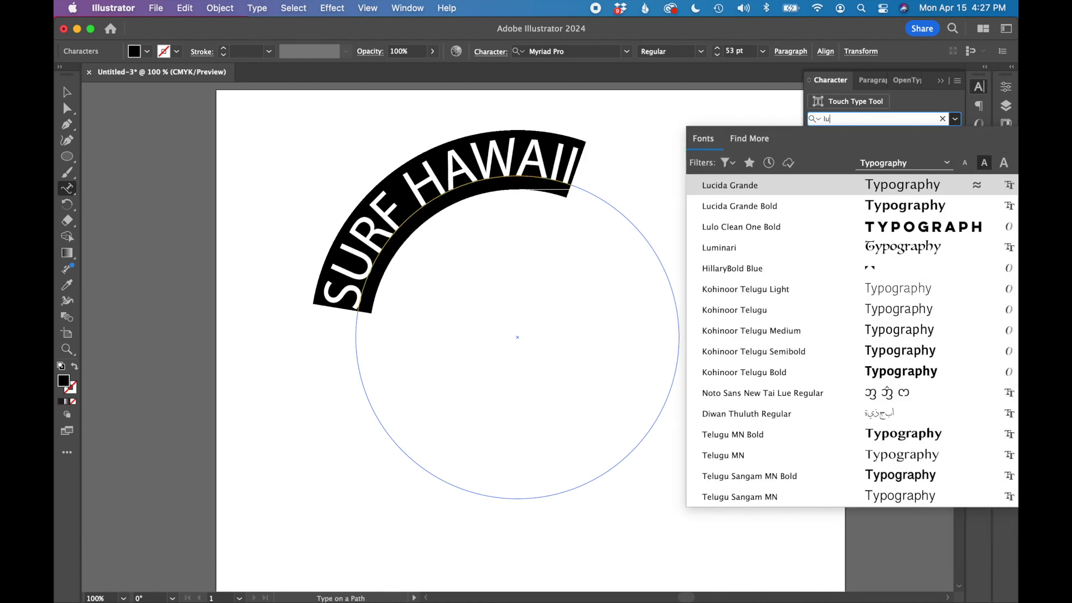
click(811, 230)
Reduce the SURF HAWAII font size to 39 pt.
click(828, 163)
click(827, 163)
click(828, 163)
click(828, 163)
click(827, 163)
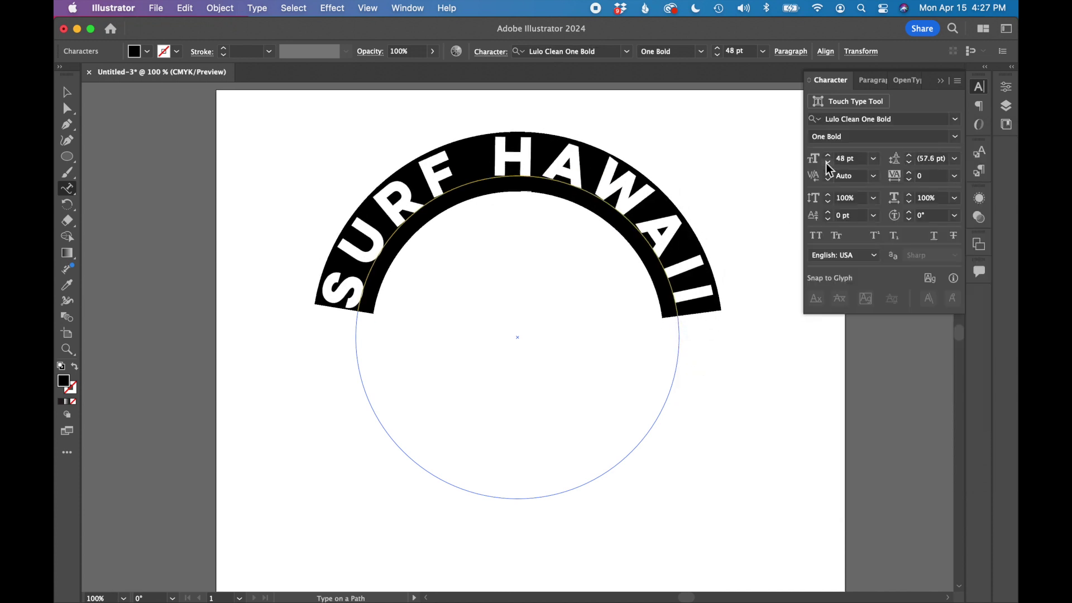
click(828, 163)
click(828, 163)
click(827, 163)
click(828, 163)
click(827, 163)
click(828, 163)
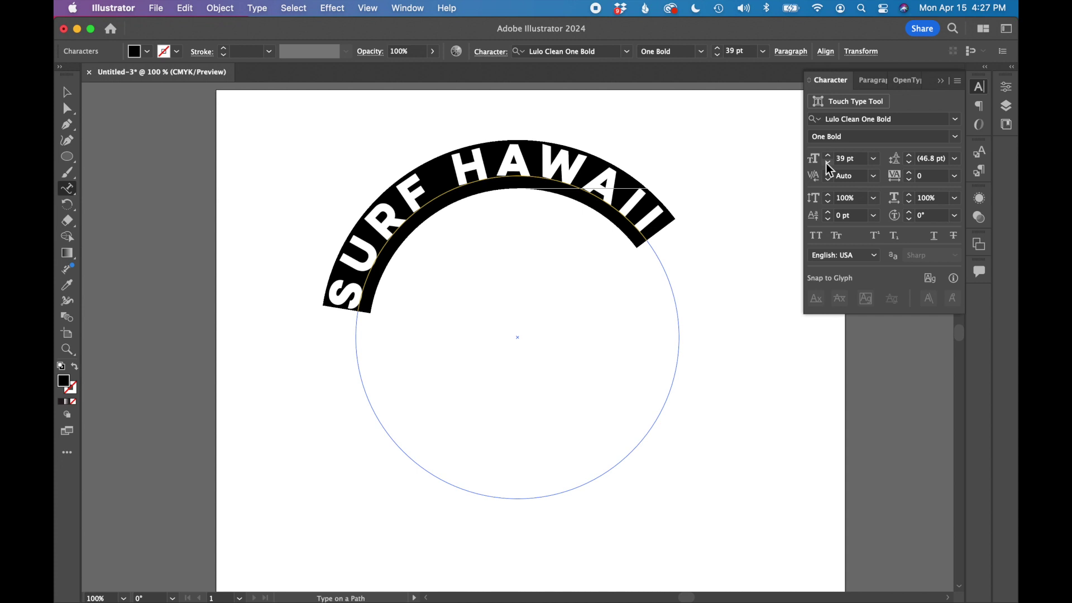
Set kerning to Optical and tracking to 200, then finish editing the text.
click(827, 180)
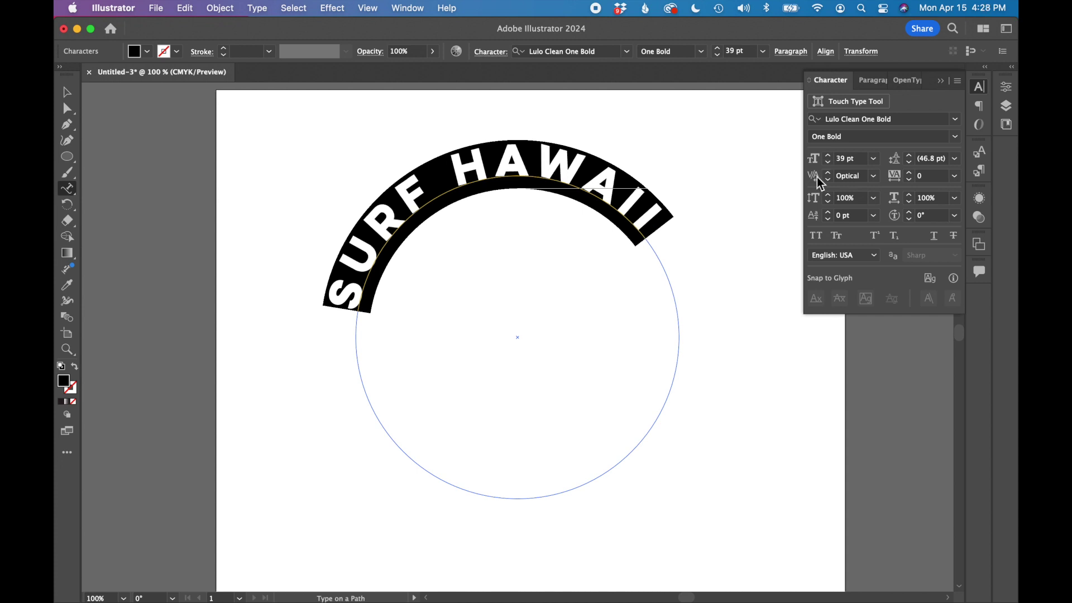
click(873, 176)
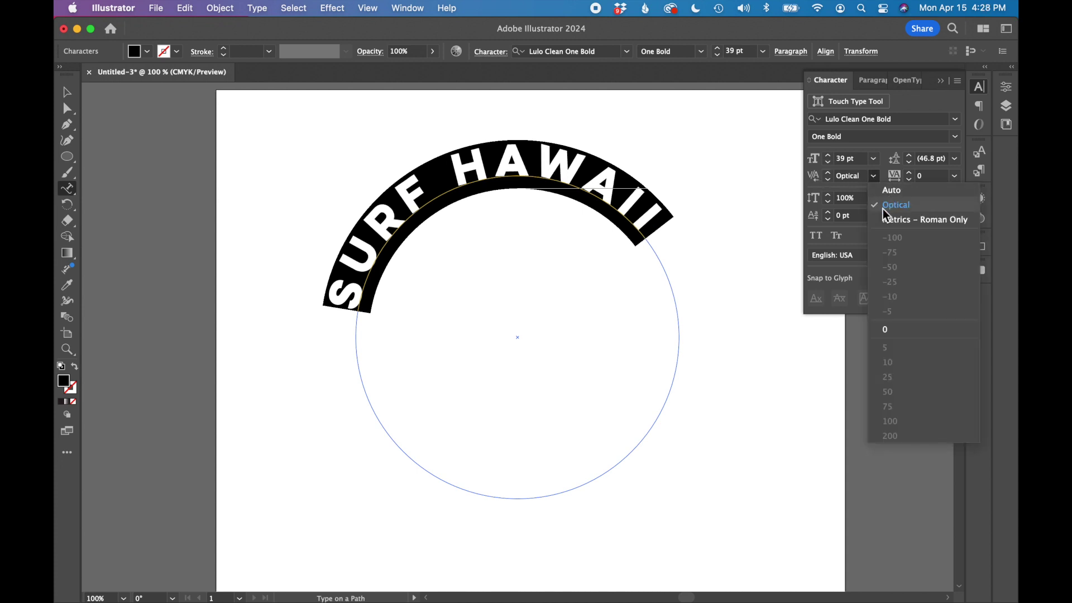
click(882, 209)
click(956, 176)
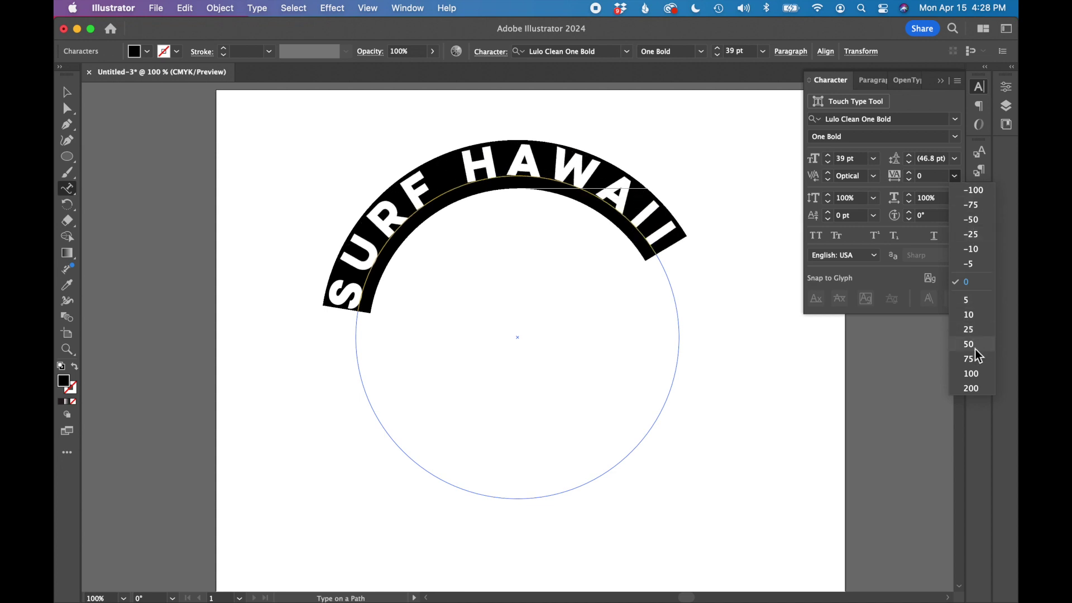
click(980, 388)
key(Escape)
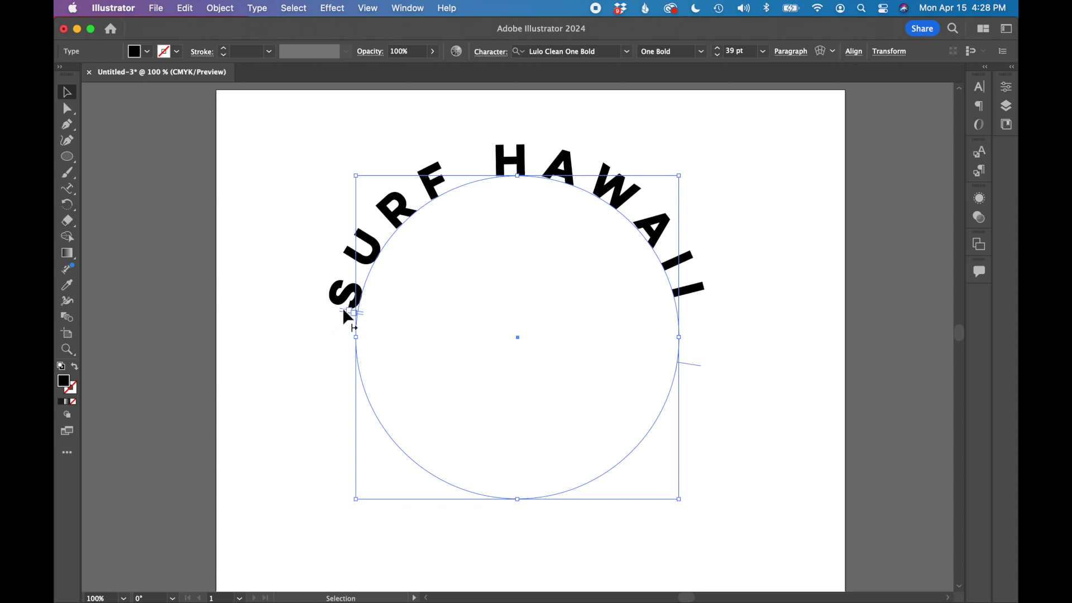
Slide the path text's start and end brackets so SURF HAWAII is centred over the circle.
mouse_move(343, 311)
mouse_down()
mouse_move(391, 217)
mouse_move(337, 324)
mouse_move(342, 292)
mouse_move(337, 299)
mouse_up()
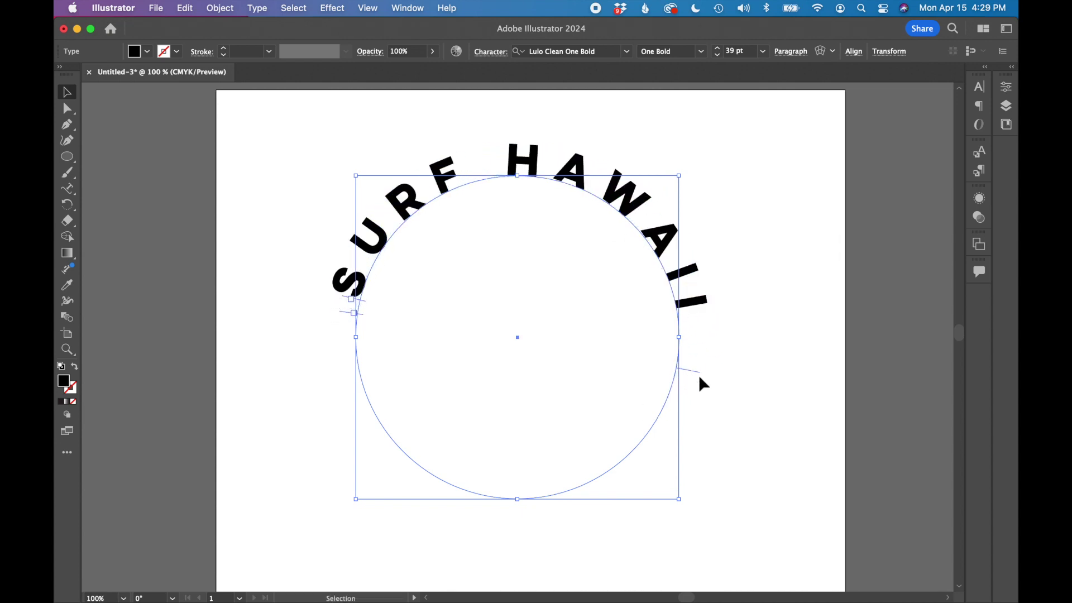
drag(688, 367, 650, 469)
click(759, 246)
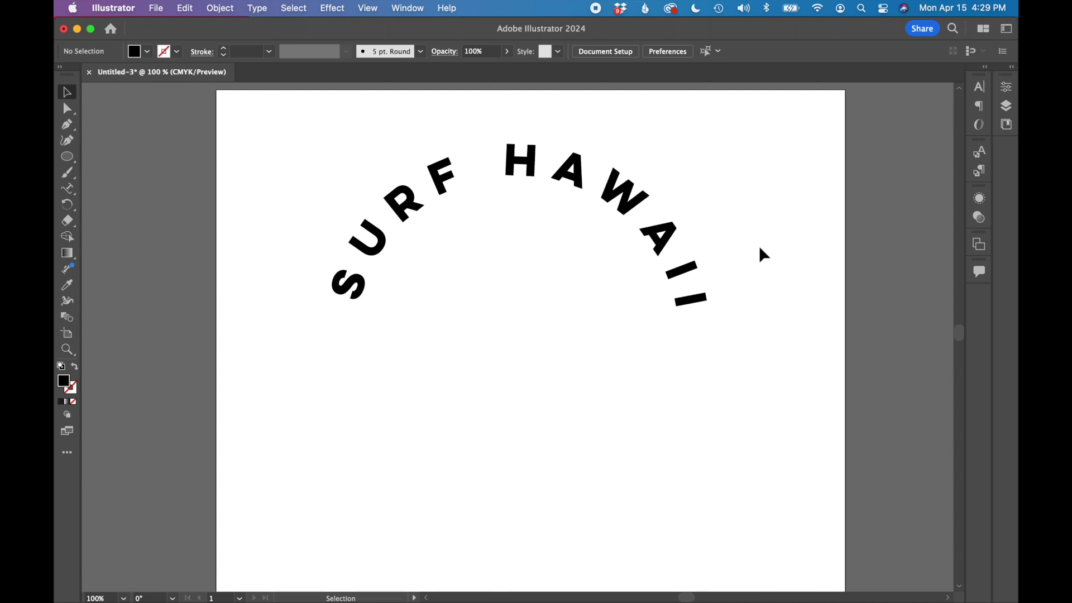
Duplicate the circular text below the original and retype it as 'EST 2023'.
click(632, 195)
key(super+minus)
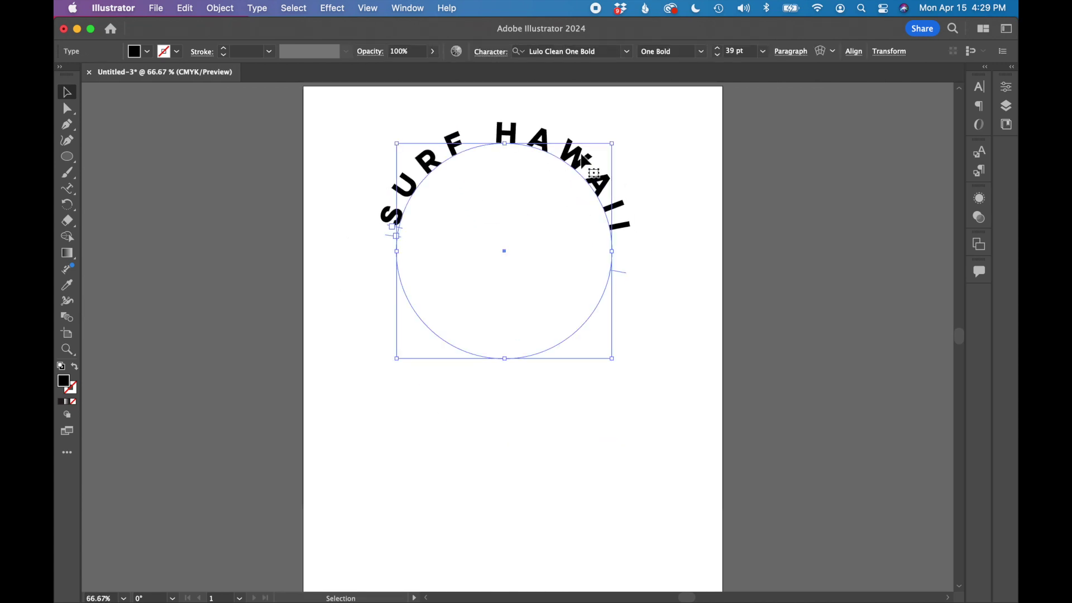
scroll(644, 183, up, 2)
scroll(644, 182, right, 2)
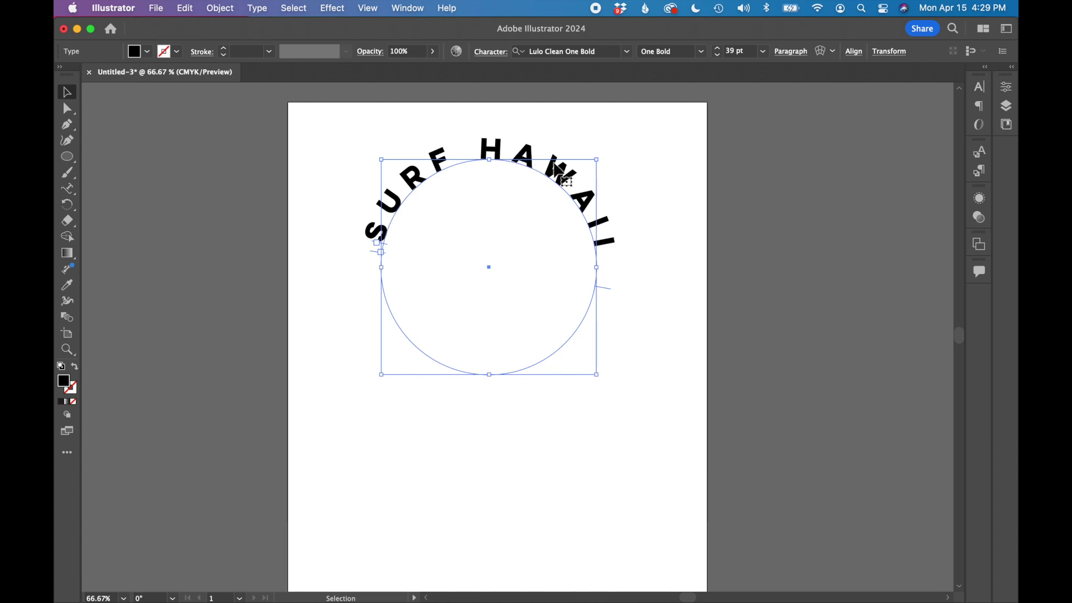
drag(530, 168, 531, 364)
double_click(571, 362)
key(super+a)
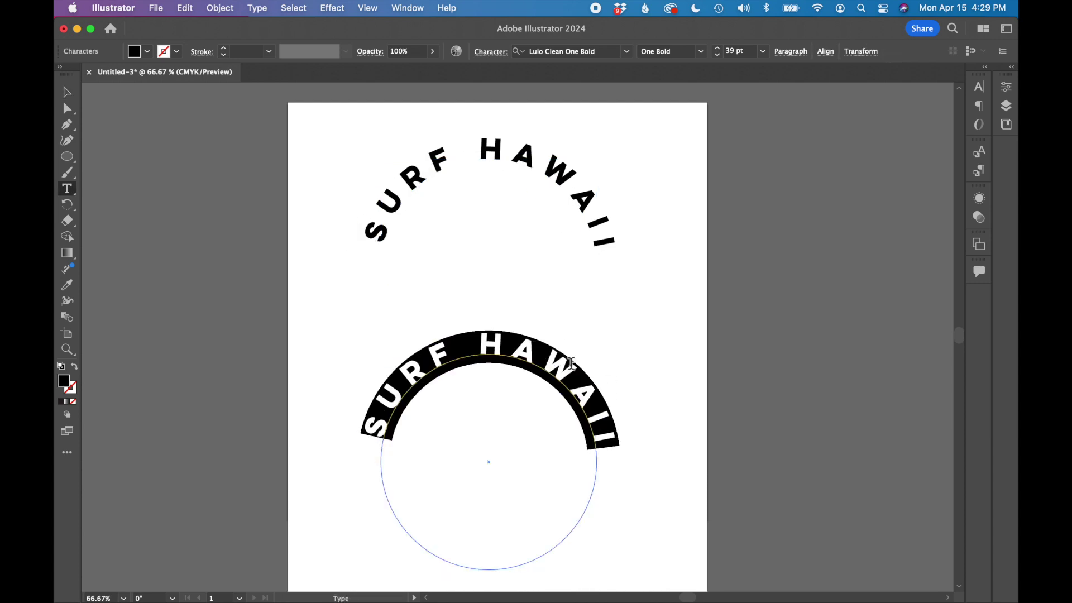
text(EST)
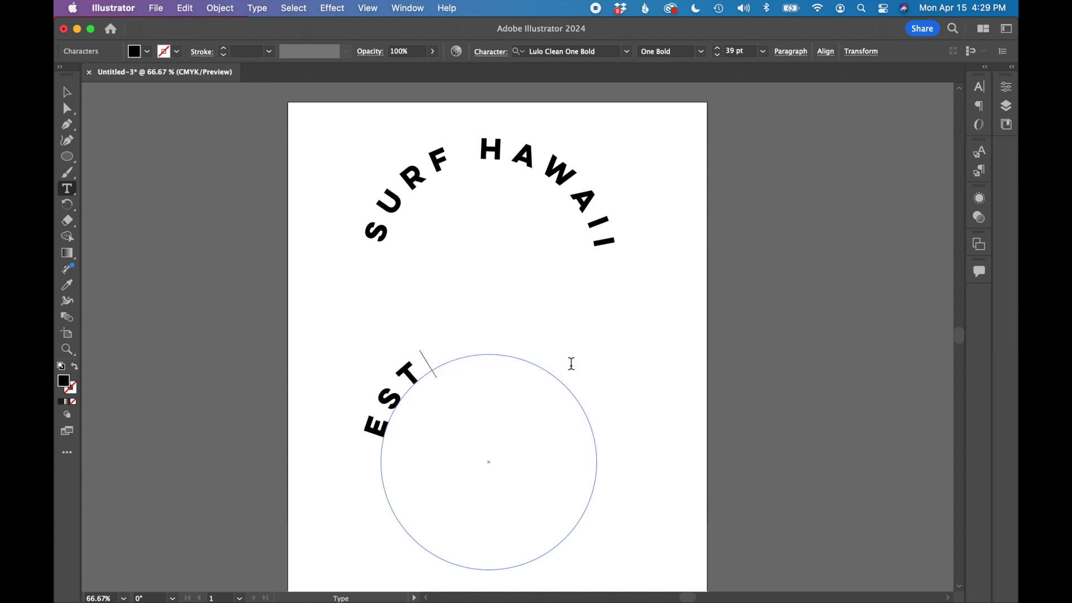
text( 2023)
Flip EST 2023 to the underside of its circle.
key(super+a)
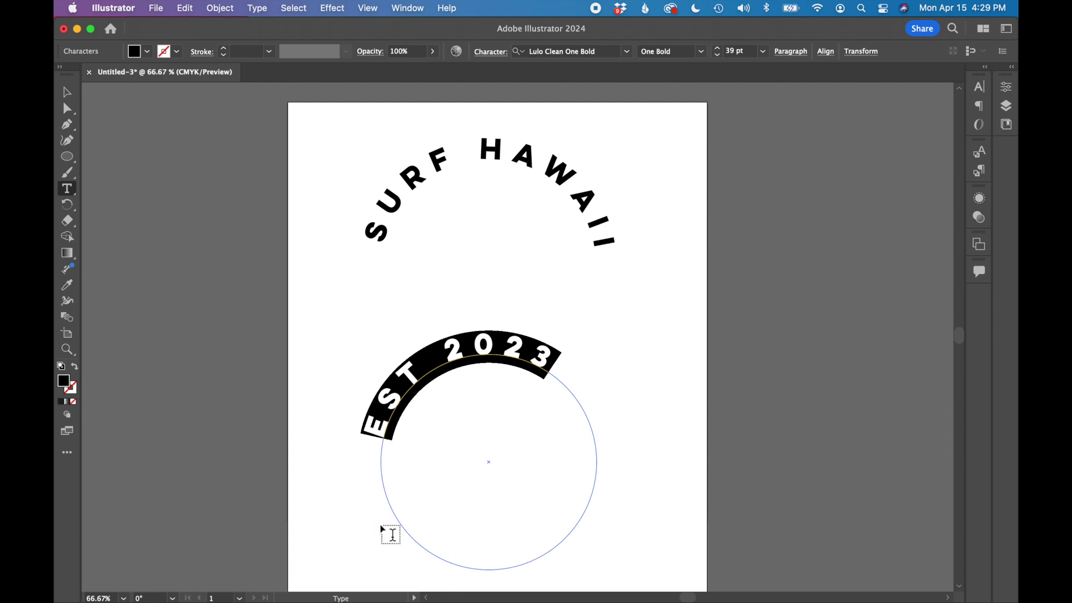
click(69, 95)
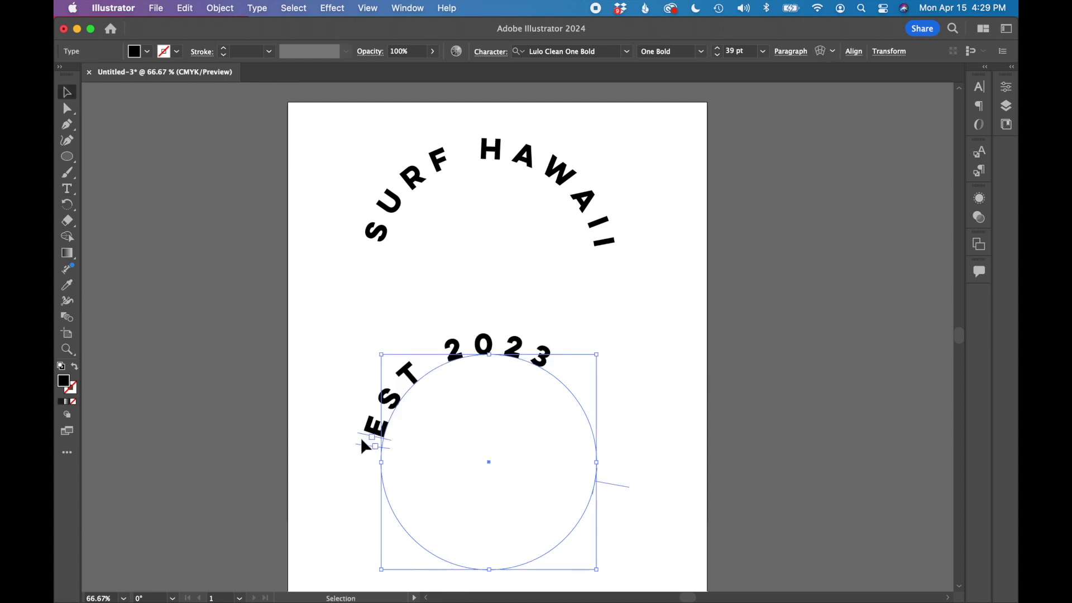
drag(369, 441, 648, 538)
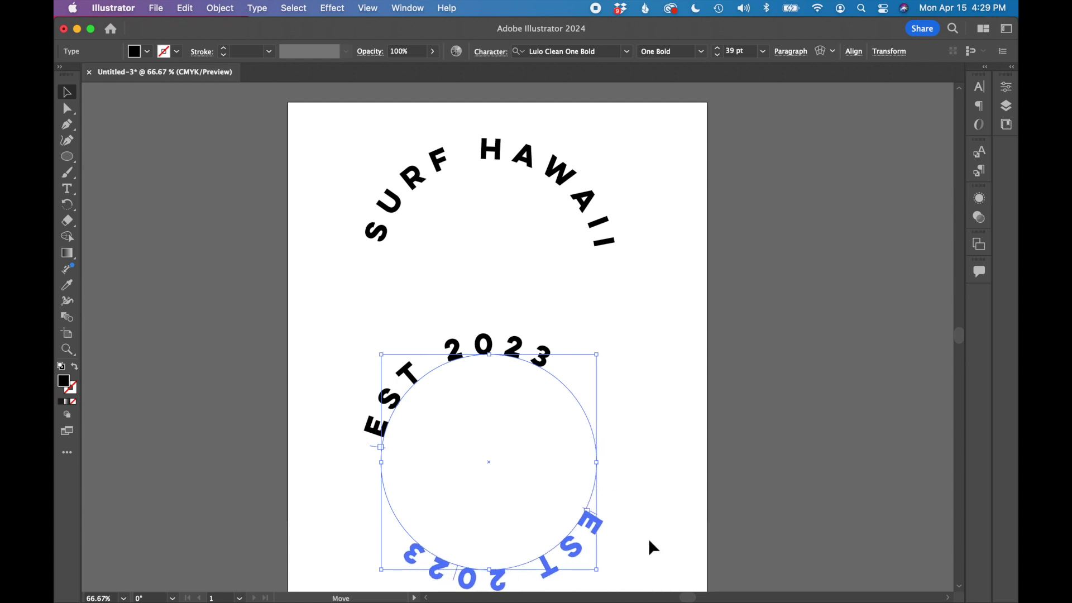
click(648, 538)
scroll(648, 538, down, 3)
Shift EST 2023 along the bottom of the circle so it reads centred.
click(581, 437)
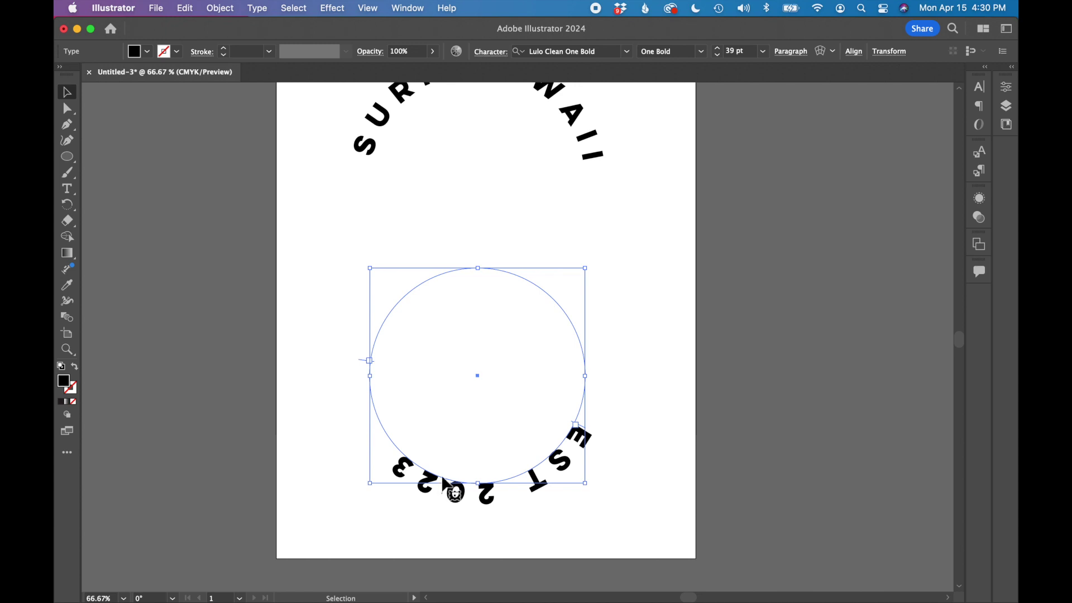
key(super+1)
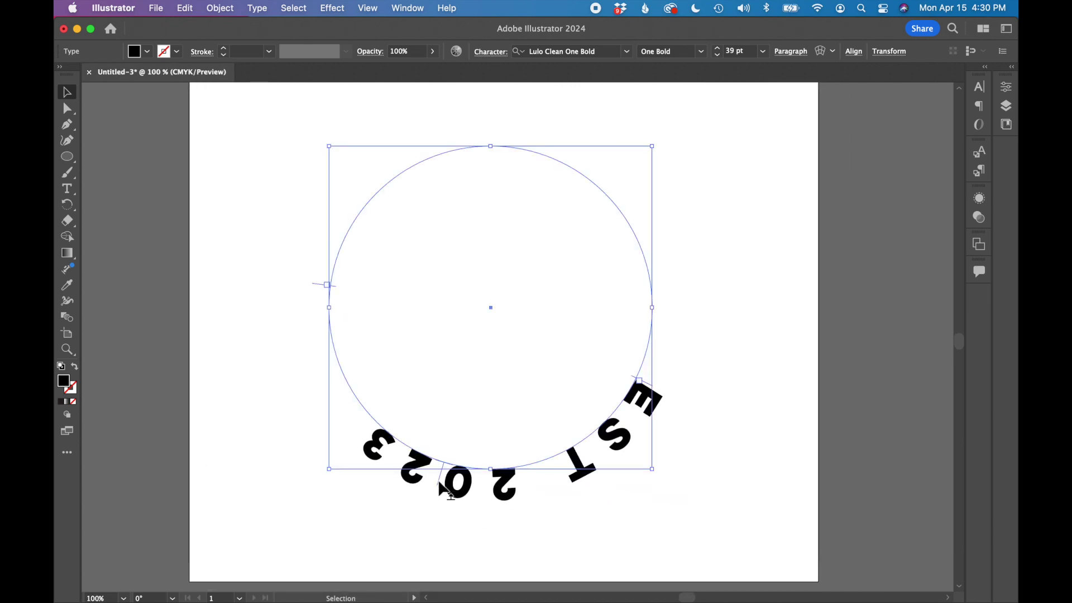
drag(440, 484, 542, 453)
click(742, 421)
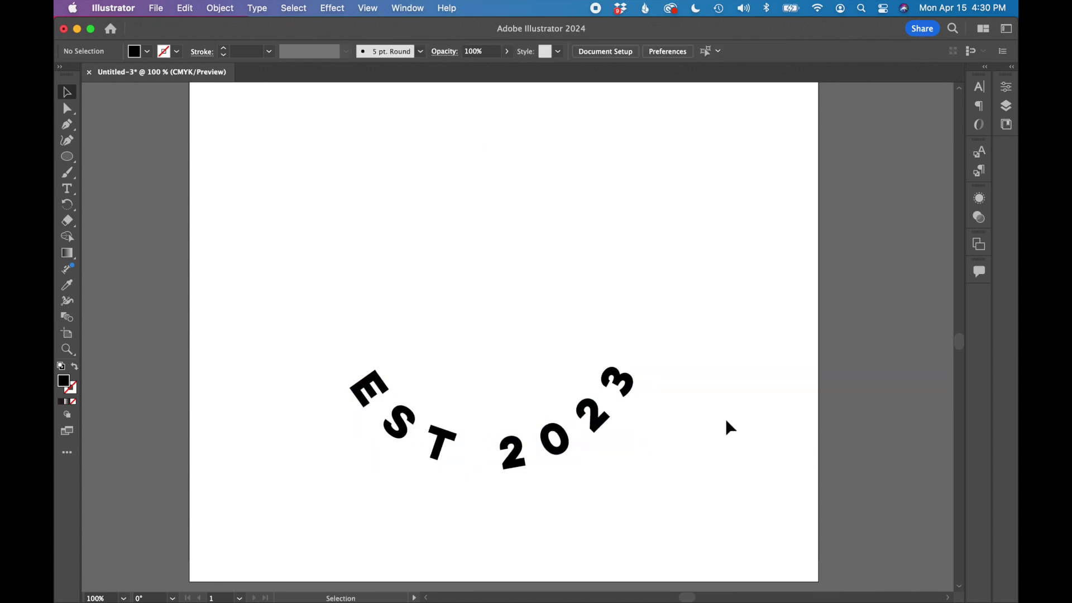
key(super+minus)
Move EST 2023 up beneath SURF HAWAII and select its path text.
drag(512, 505, 532, 310)
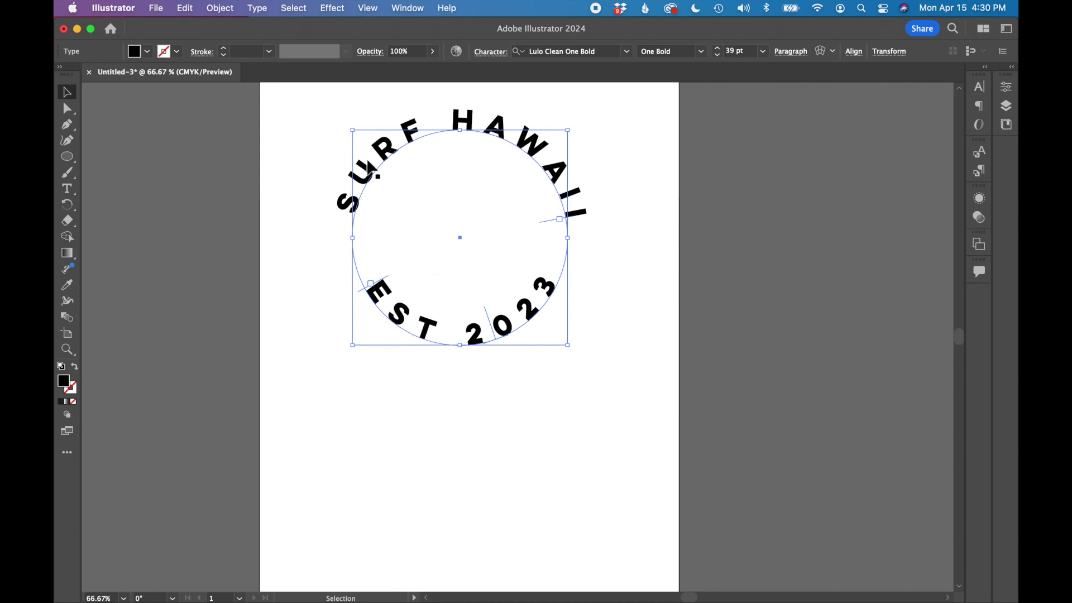
triple_click(423, 325)
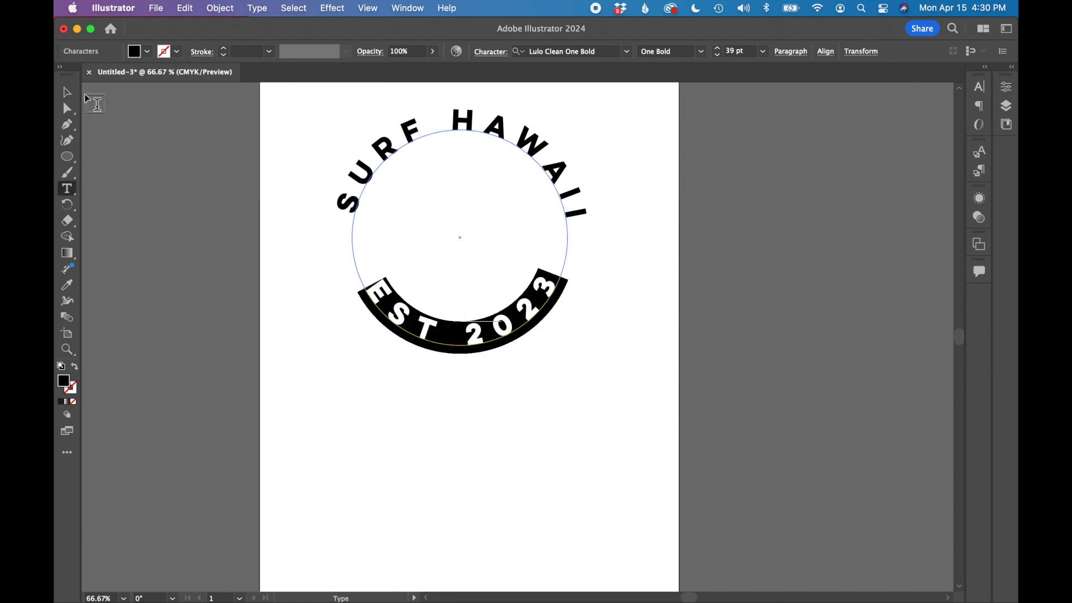
click(69, 93)
key(super+t)
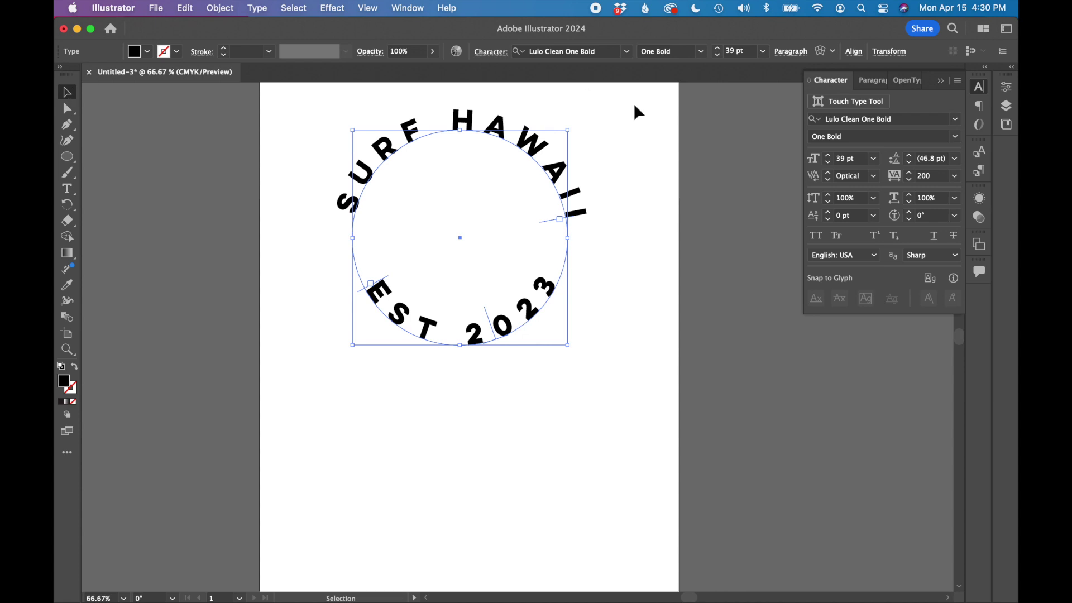
Lower EST 2023's baseline shift to -31 pt so it sits outside the circle.
click(829, 219)
click(829, 220)
click(829, 219)
click(829, 220)
click(829, 219)
click(829, 220)
click(829, 219)
click(829, 220)
click(829, 219)
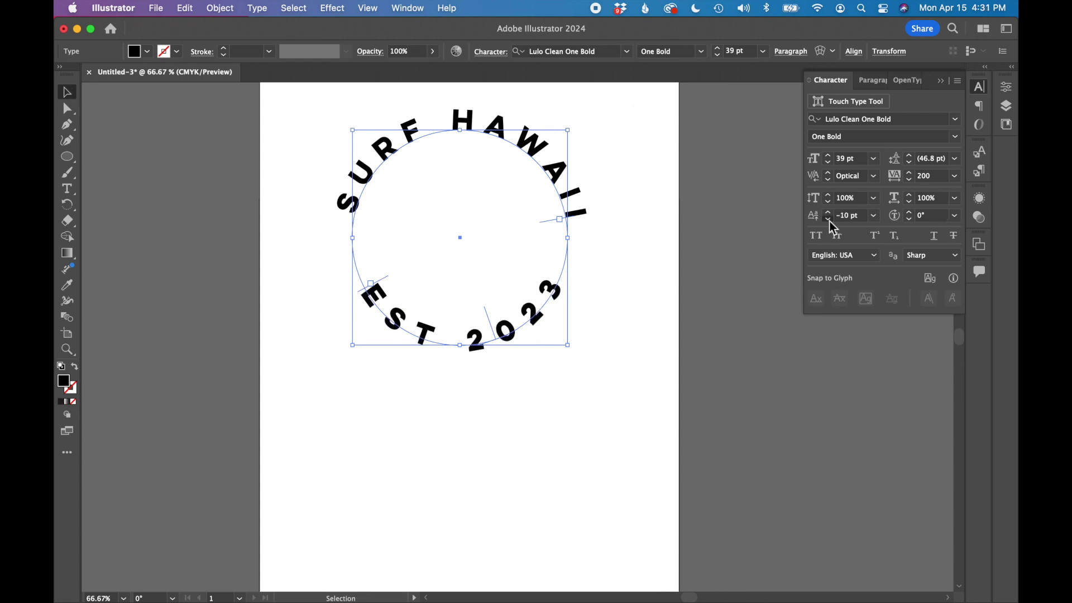
click(829, 220)
click(828, 220)
click(829, 220)
click(829, 219)
click(828, 219)
click(828, 219)
click(829, 219)
click(829, 219)
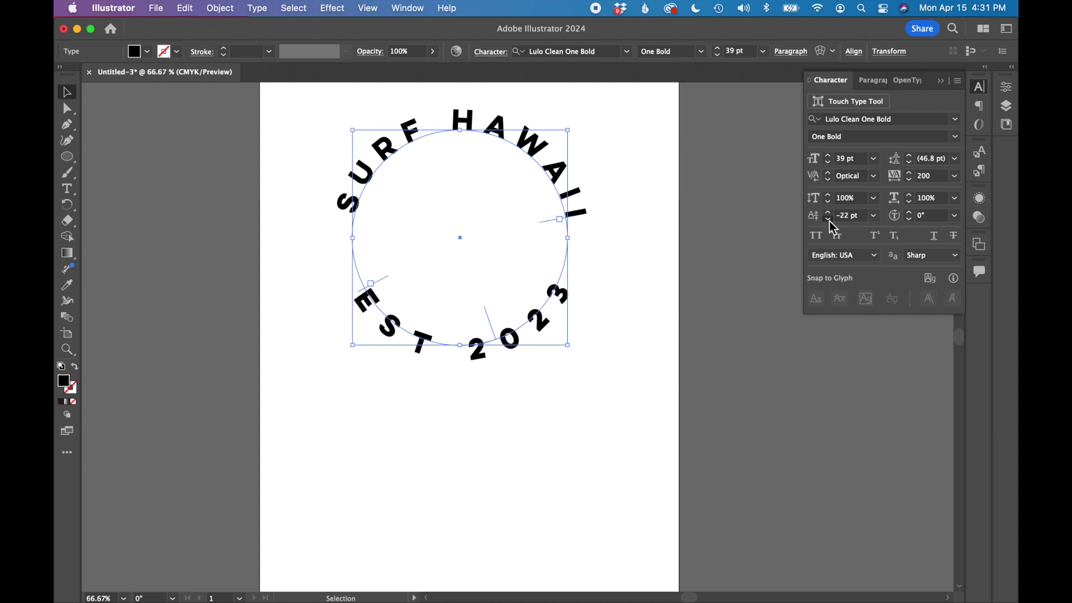
click(829, 219)
click(829, 219)
click(829, 219)
click(829, 219)
click(829, 219)
click(829, 220)
click(829, 220)
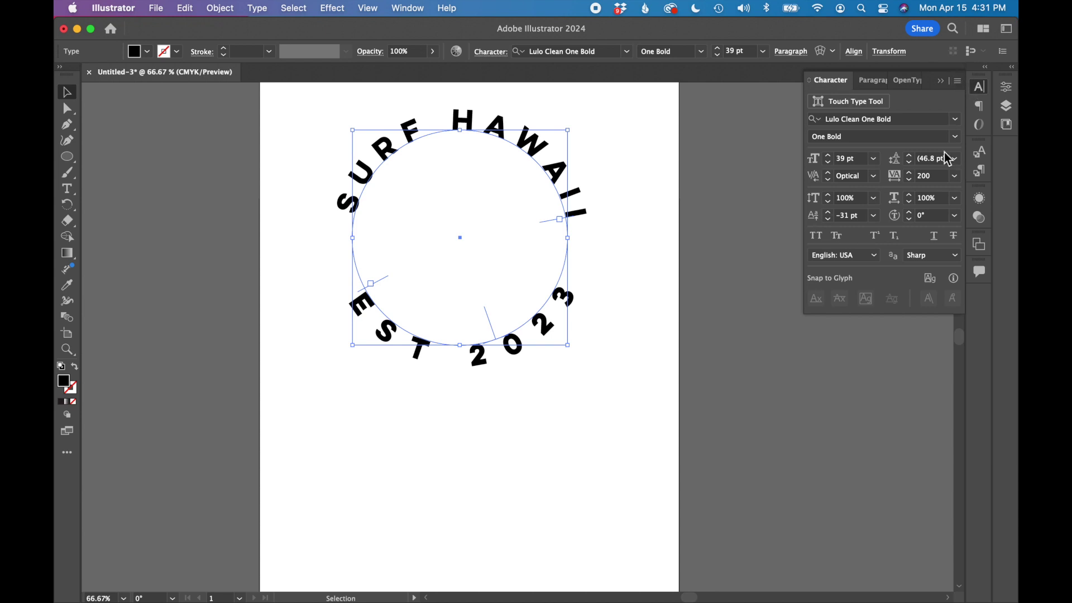
Centre the two text paths horizontally using the Align panel.
click(958, 81)
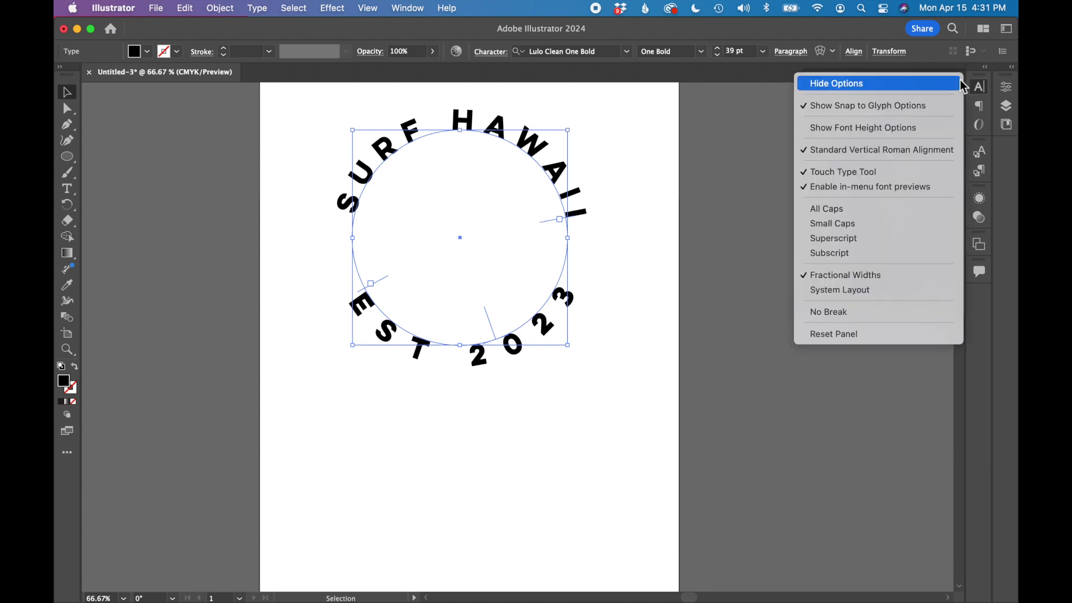
click(907, 88)
click(957, 82)
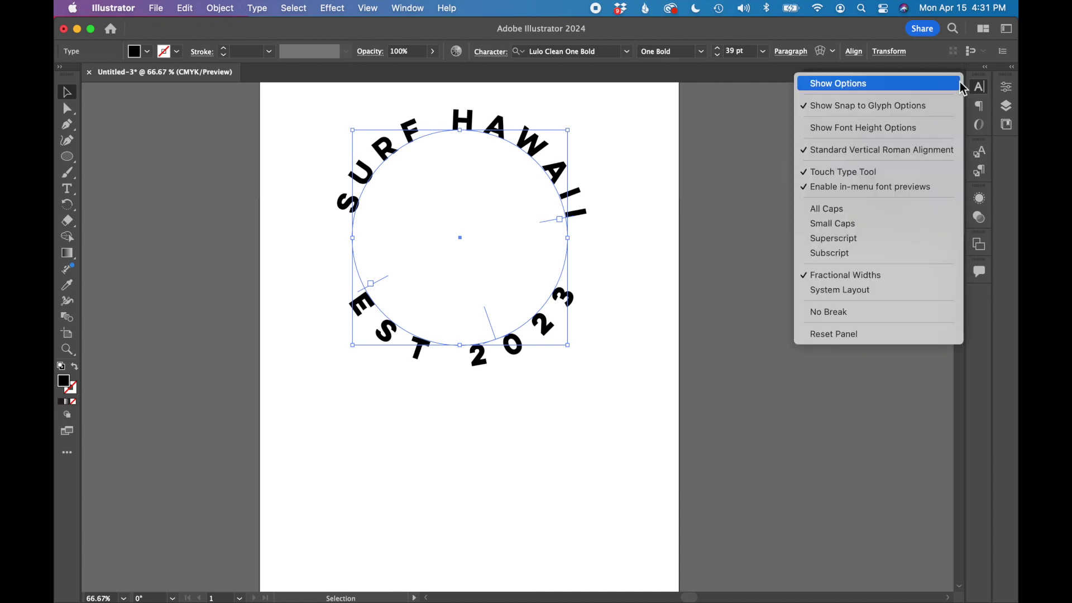
click(897, 88)
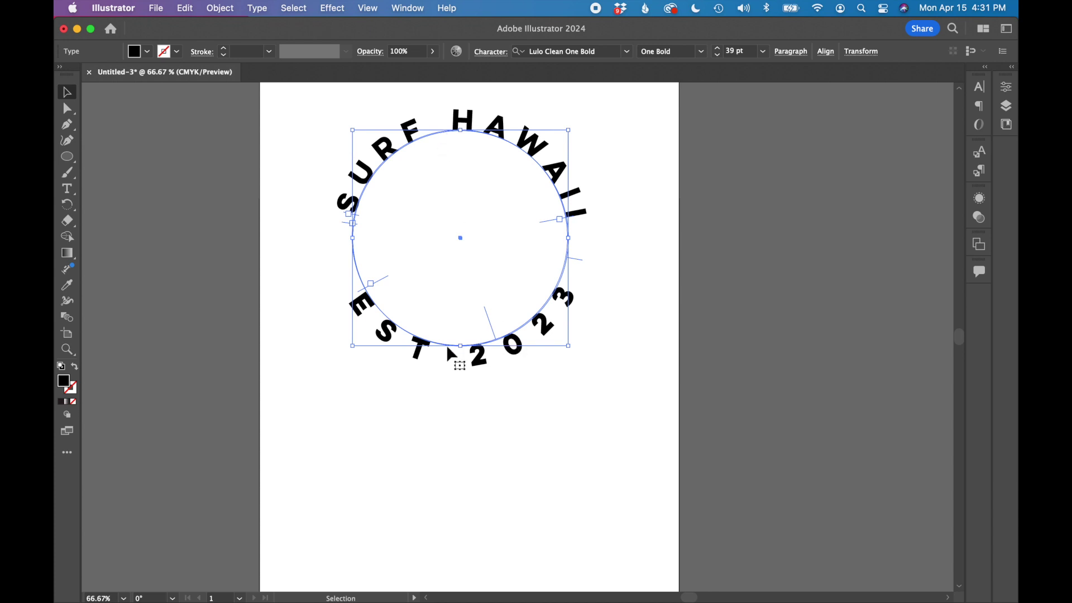
key(super+equal)
key(super+equal)
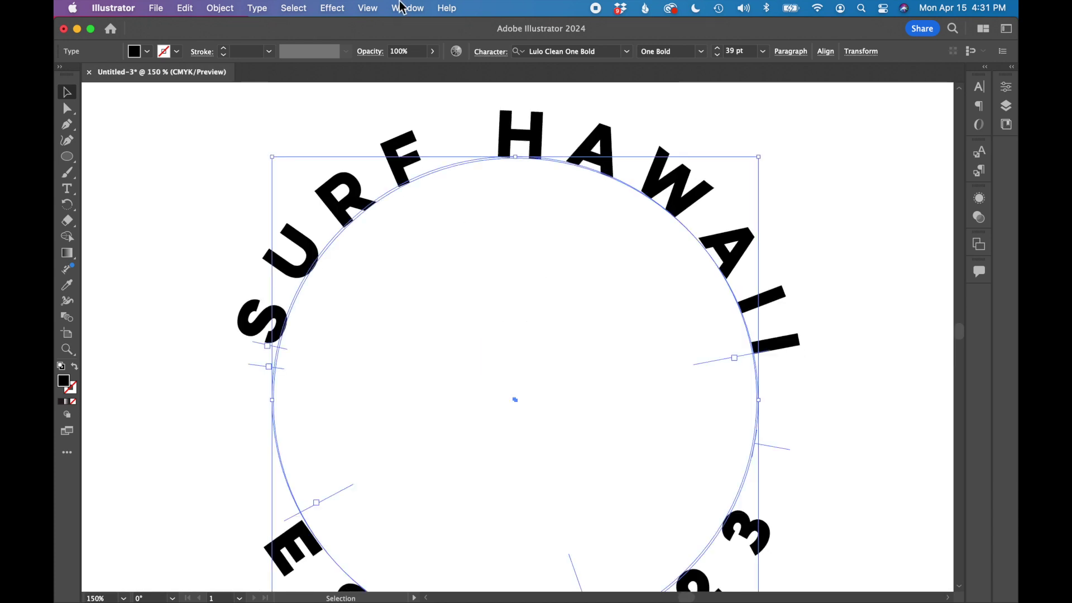
click(407, 8)
click(414, 235)
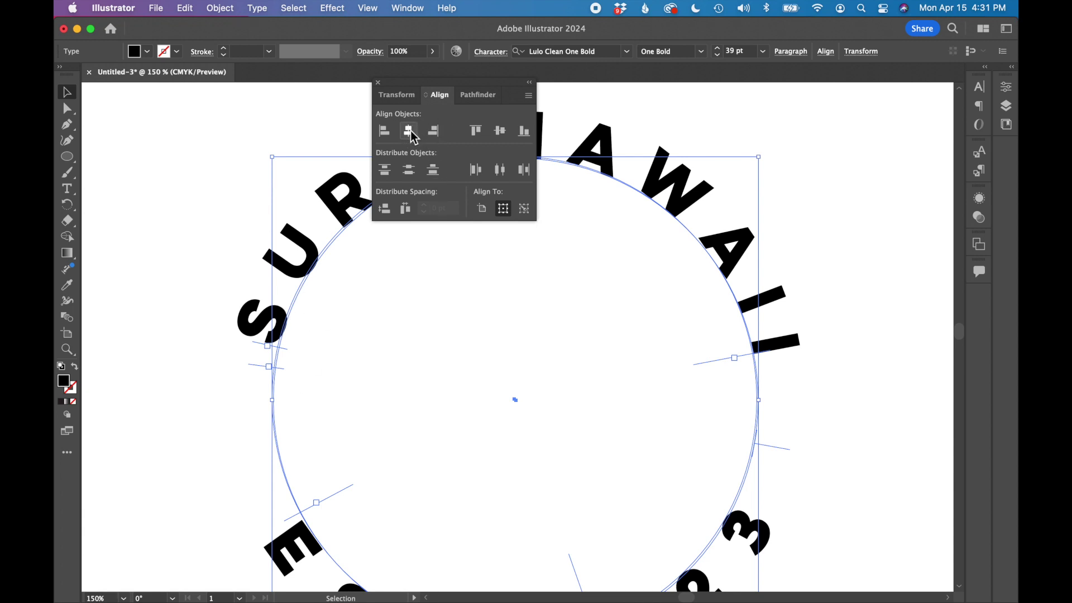
click(410, 132)
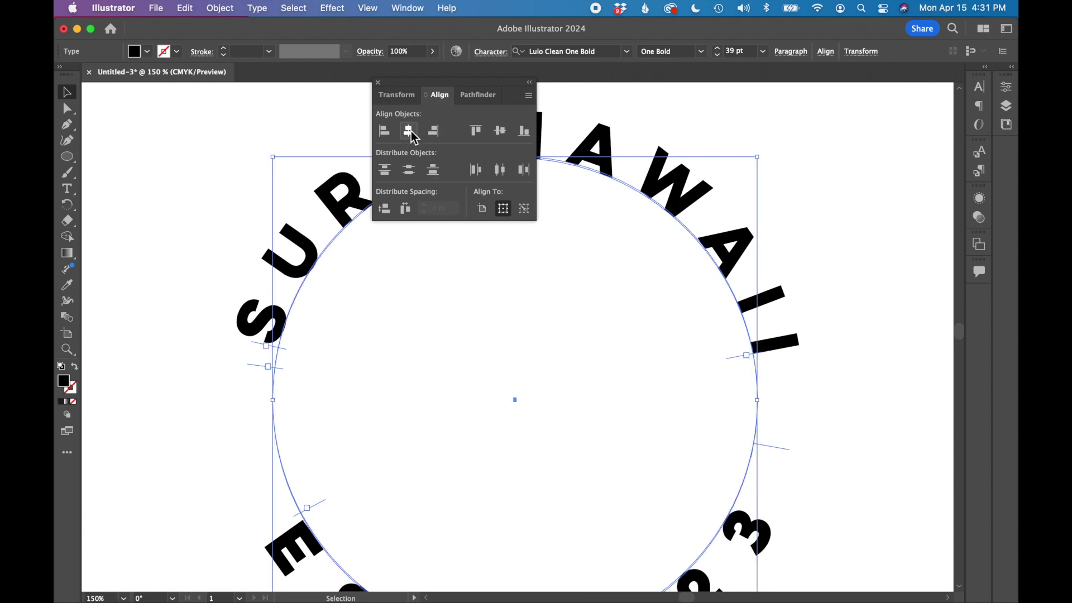
Centre the text paths vertically and widen the artboard on both sides.
click(504, 135)
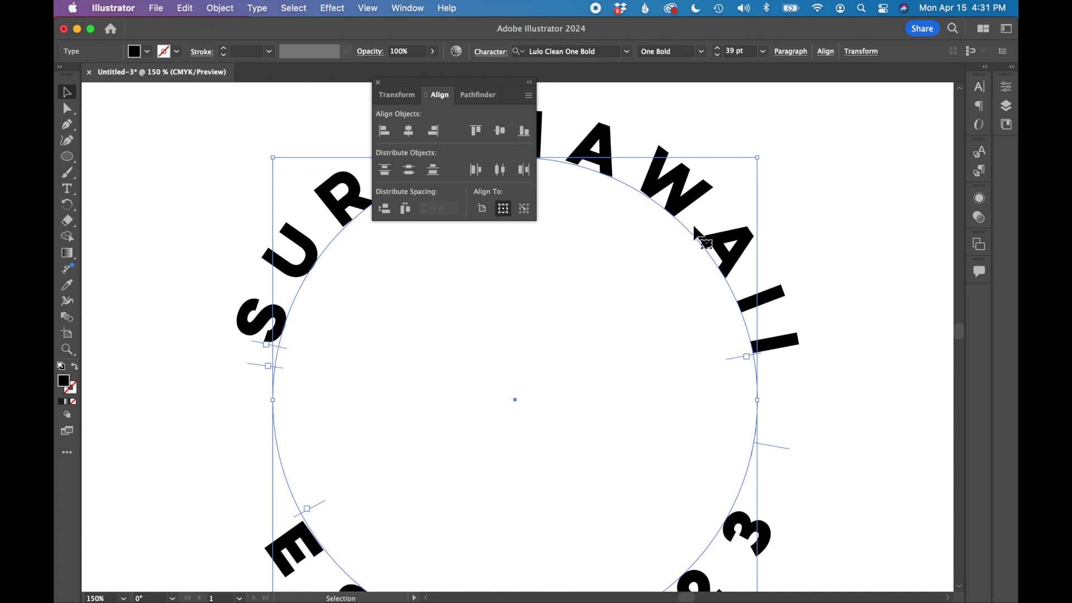
click(903, 266)
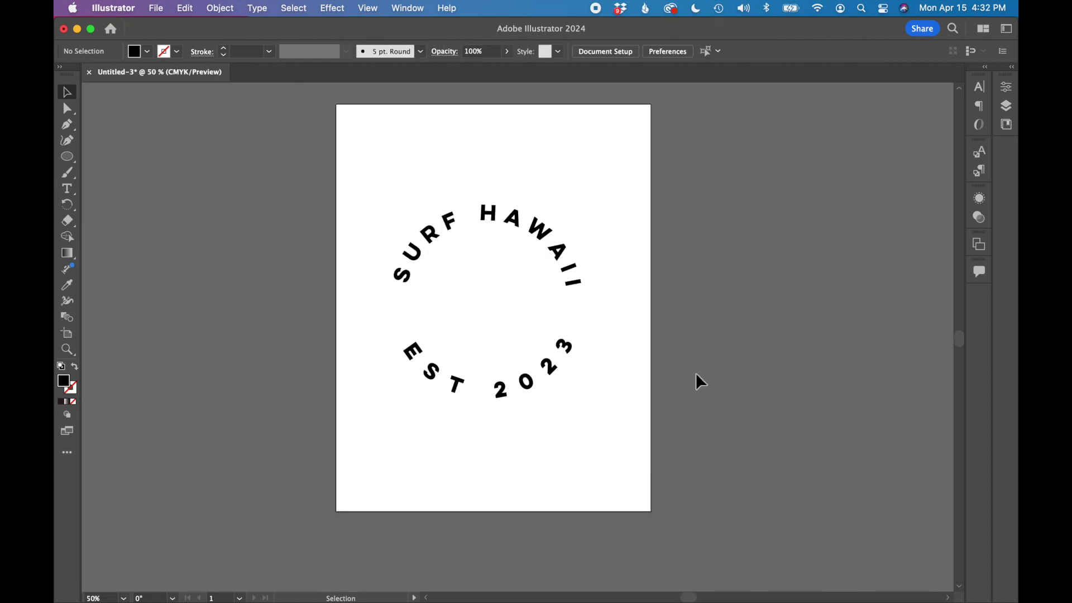
click(612, 52)
click(600, 151)
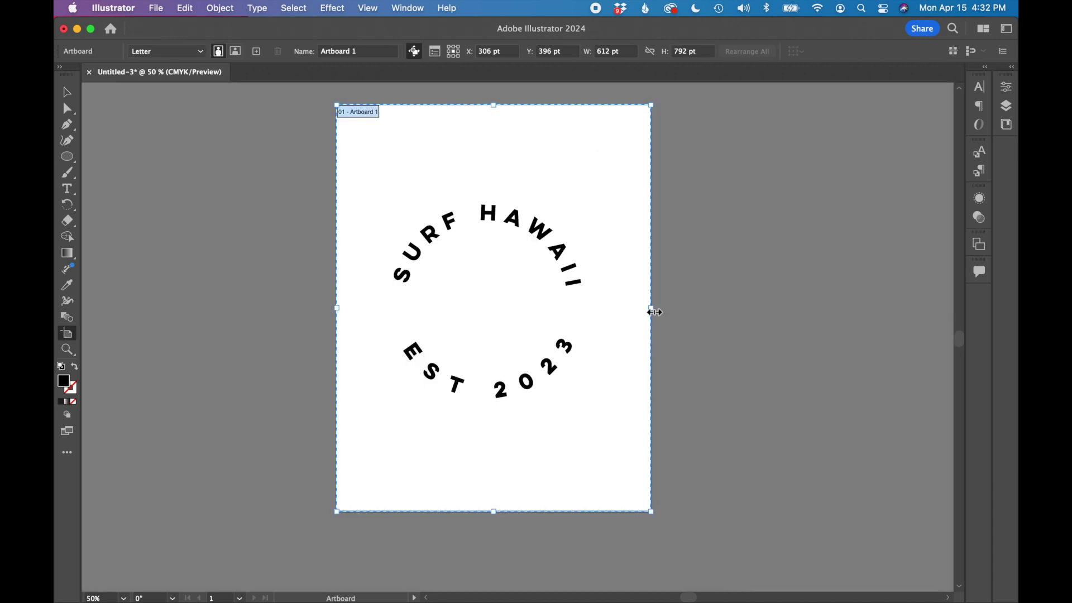
drag(651, 309, 806, 308)
drag(337, 308, 180, 308)
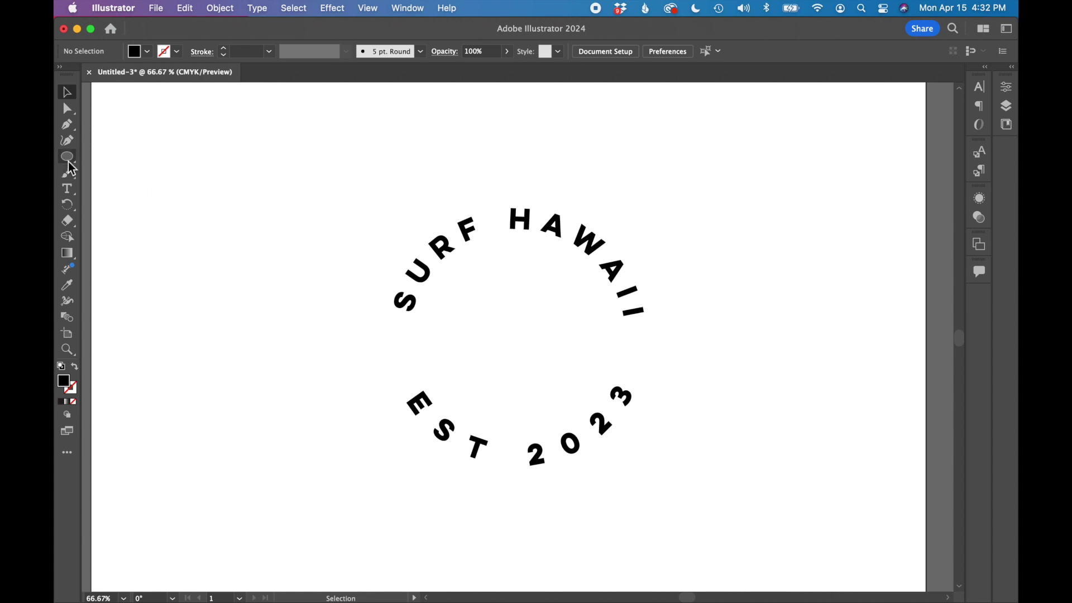
drag(71, 166, 115, 176)
Draw a solid black circle inside the ring of text.
drag(516, 337, 617, 407)
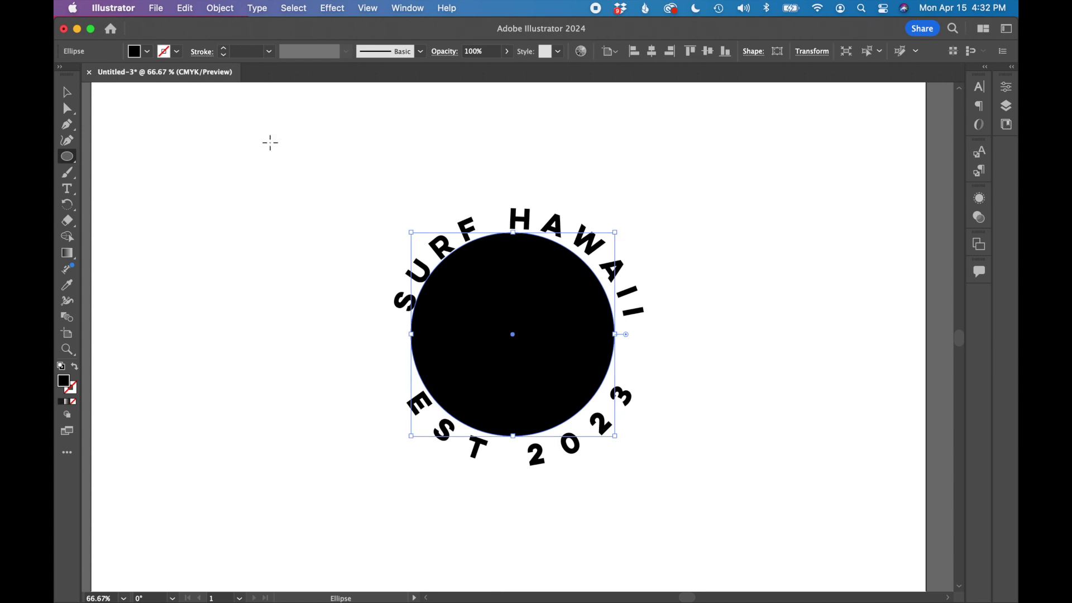
key(v)
drag(536, 281, 536, 278)
Duplicate the circle as an unfilled 4 px outline sized to enclose the text.
drag(547, 327, 541, 282)
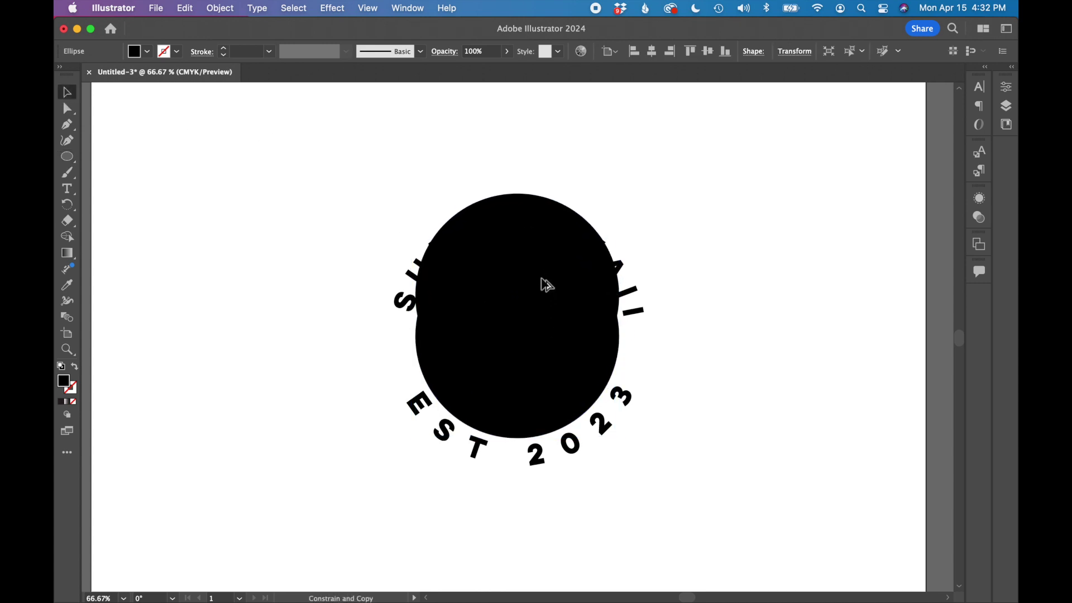
key(shift+x)
drag(517, 394, 528, 483)
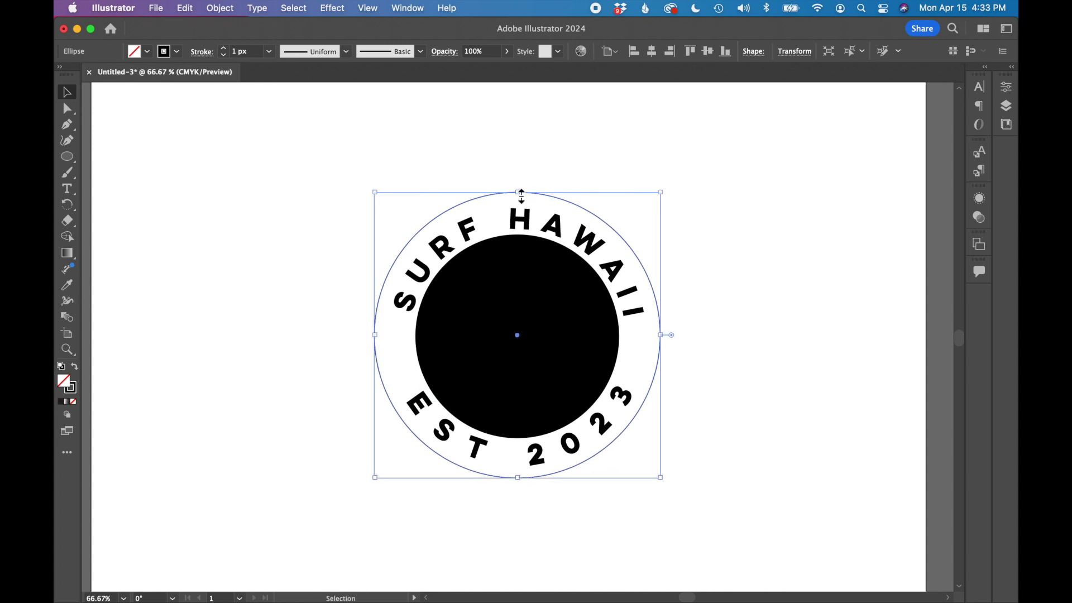
drag(518, 192, 523, 204)
click(223, 48)
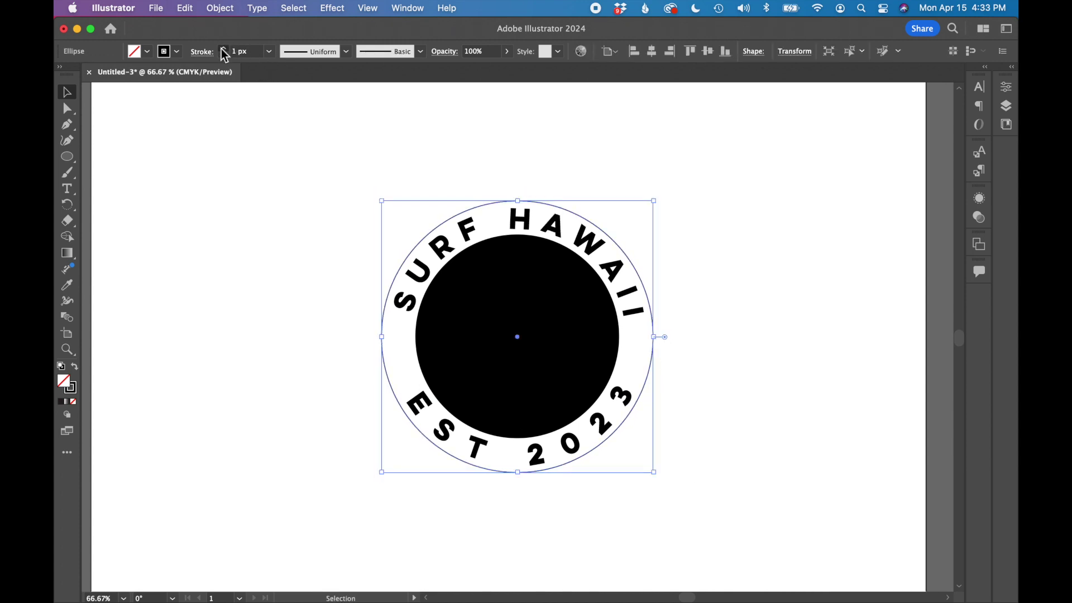
click(223, 48)
click(223, 48)
Select all badge parts together: text, black circle and outline ring.
click(832, 343)
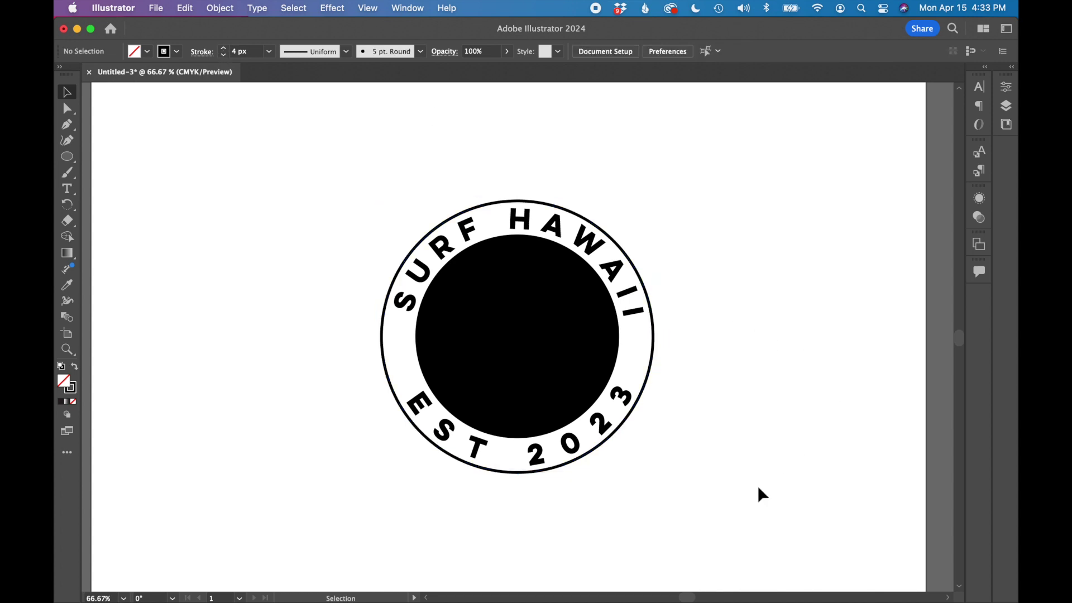
click(645, 391)
drag(696, 506, 416, 189)
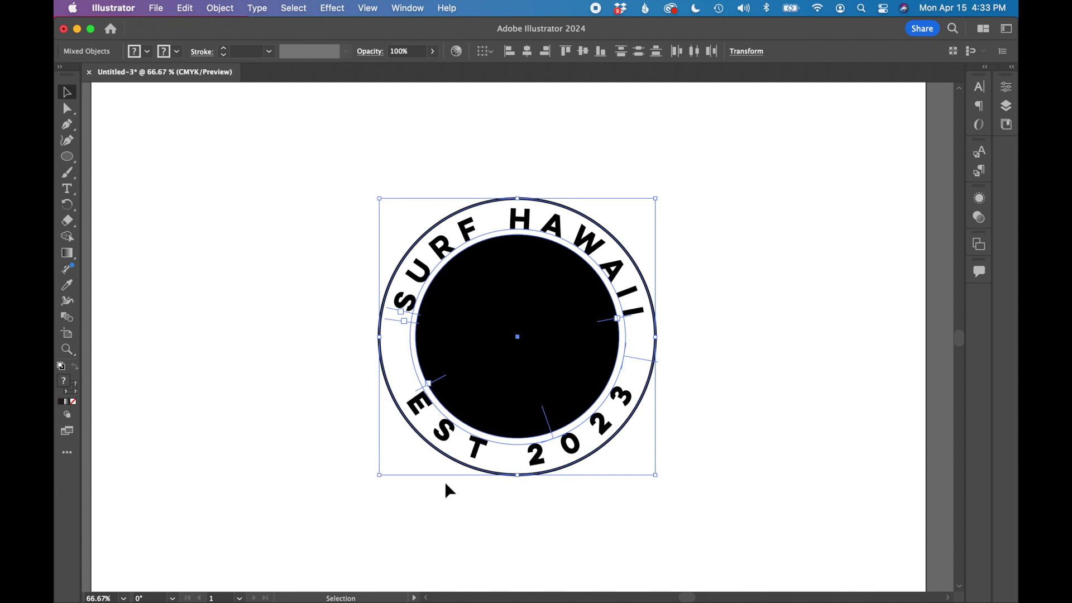
Align all badge parts to a common horizontal and vertical centre, then switch to Chrome.
click(402, 8)
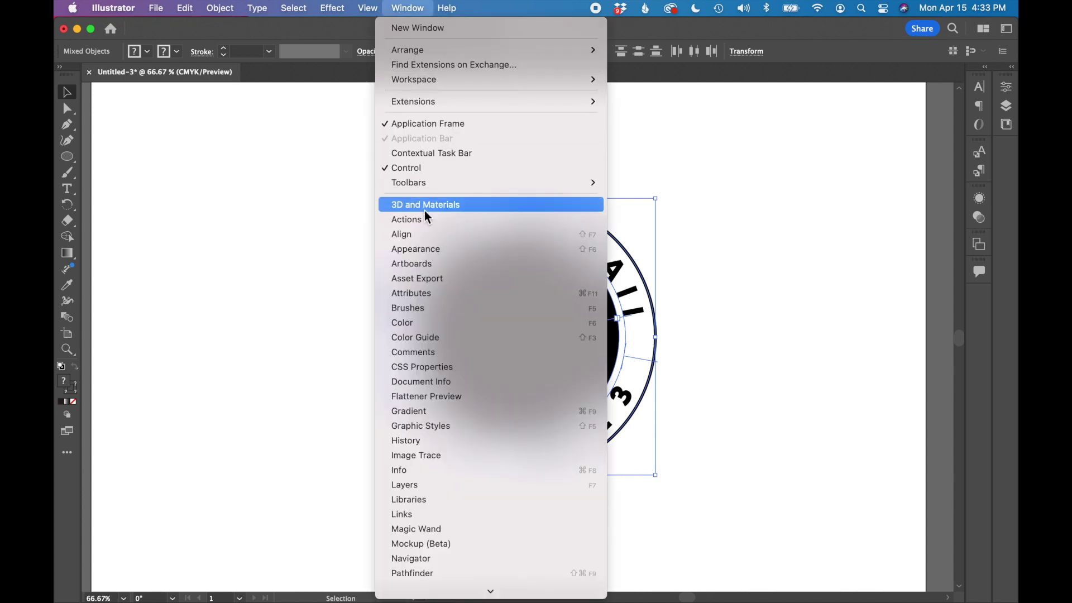
click(414, 233)
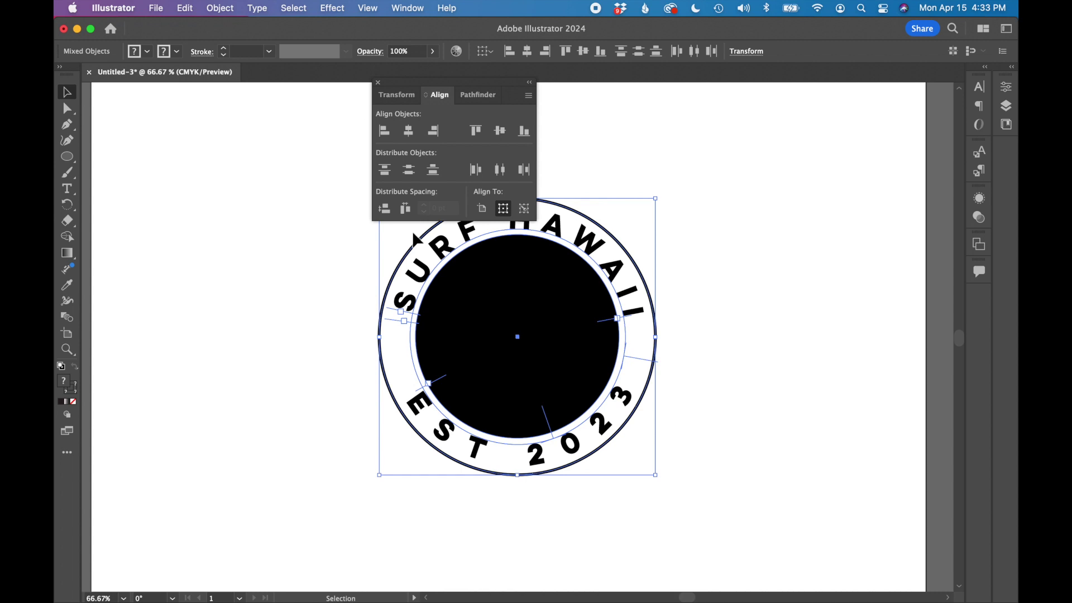
click(408, 131)
click(502, 133)
click(378, 82)
click(376, 82)
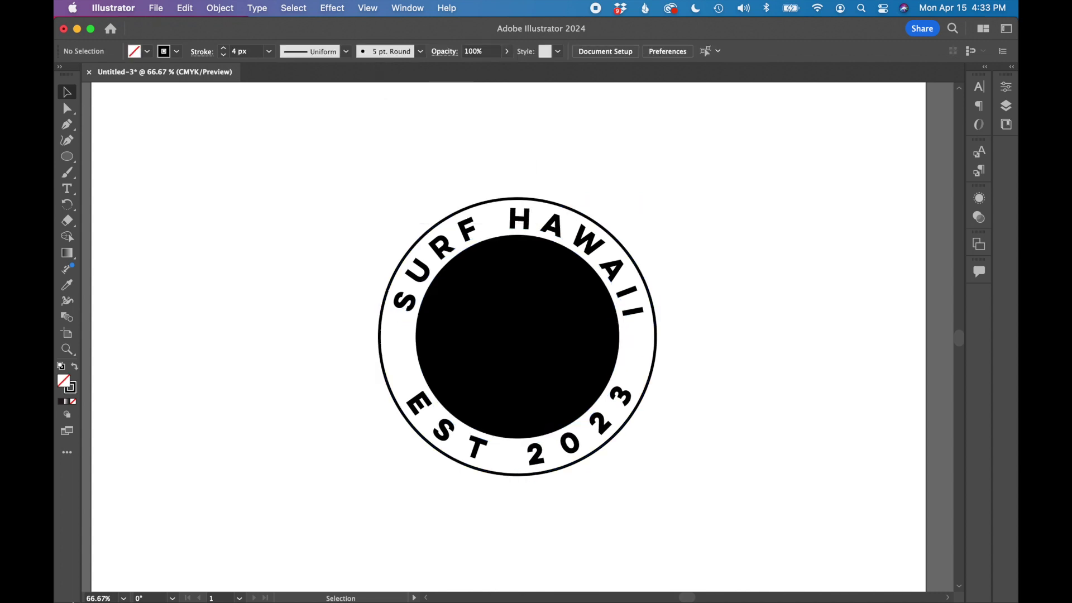
click(413, 565)
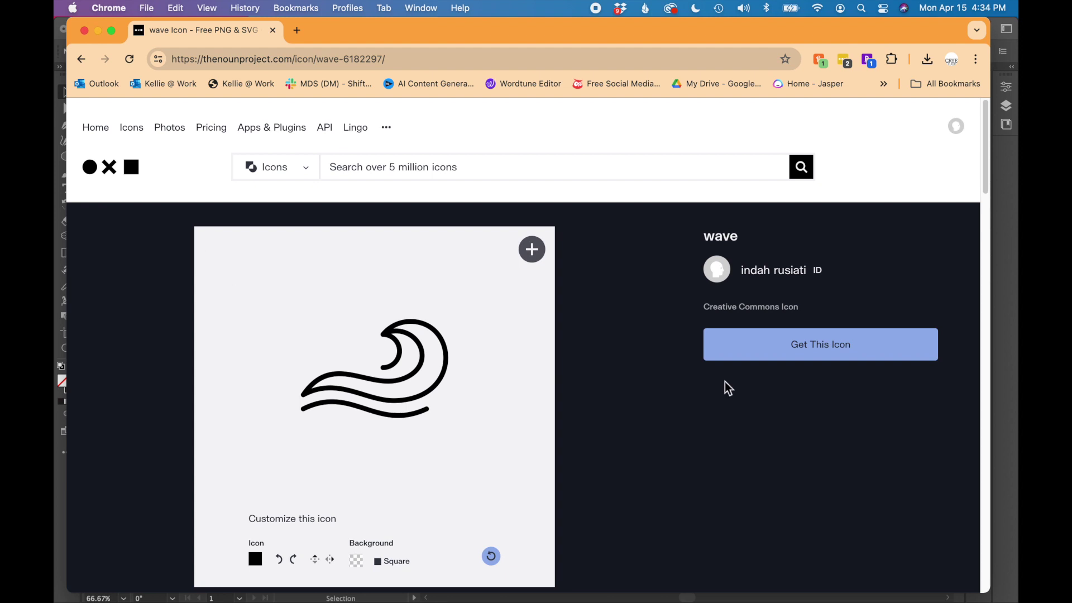
Download the free basic wave icon as noun-wave-6182297.svg and open it in Illustrator.
click(821, 356)
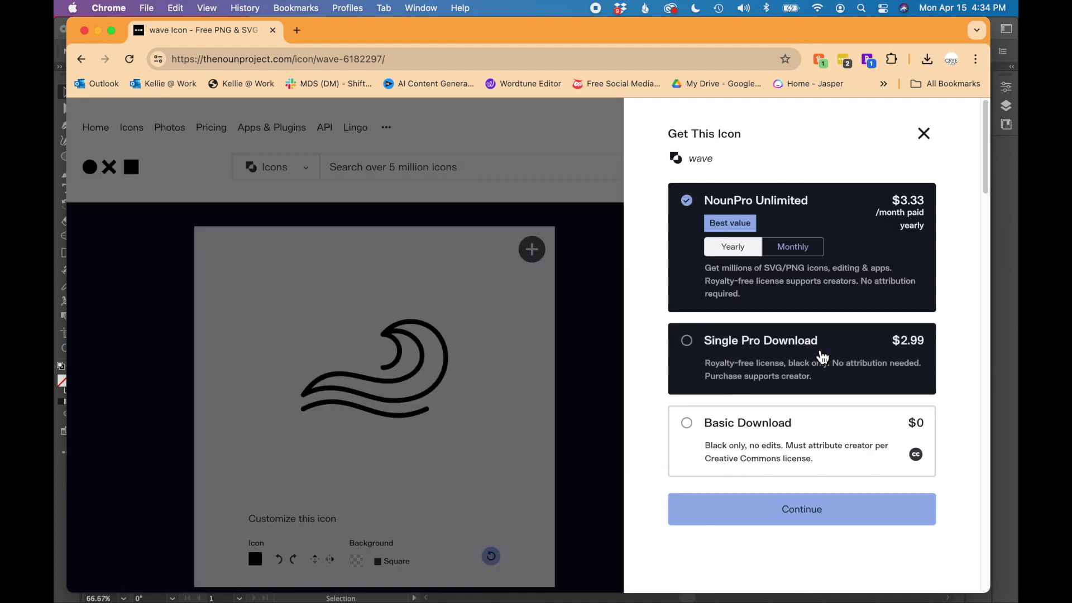
click(731, 440)
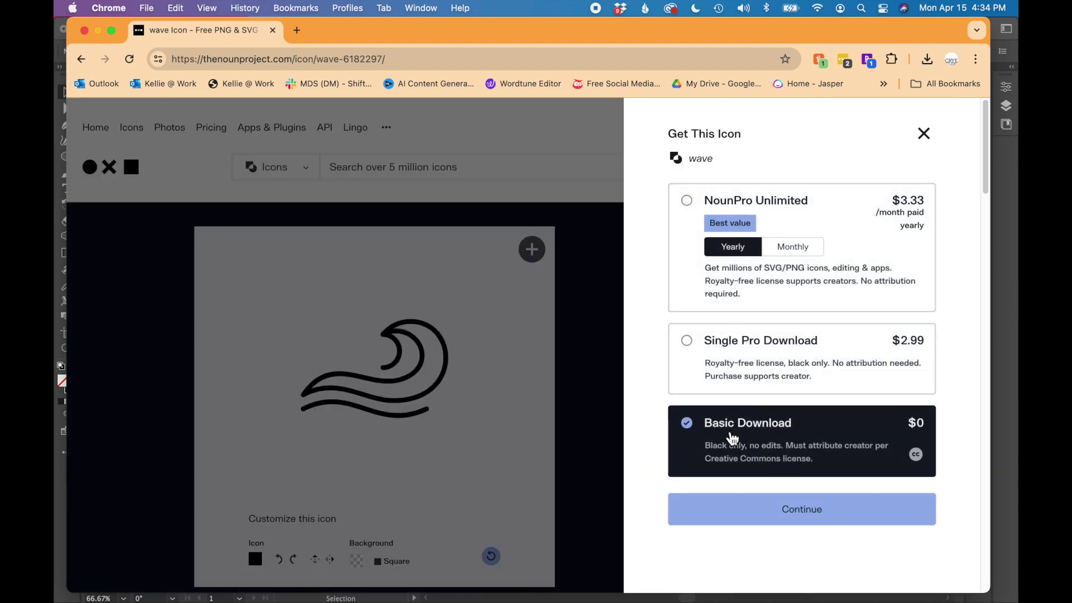
click(851, 519)
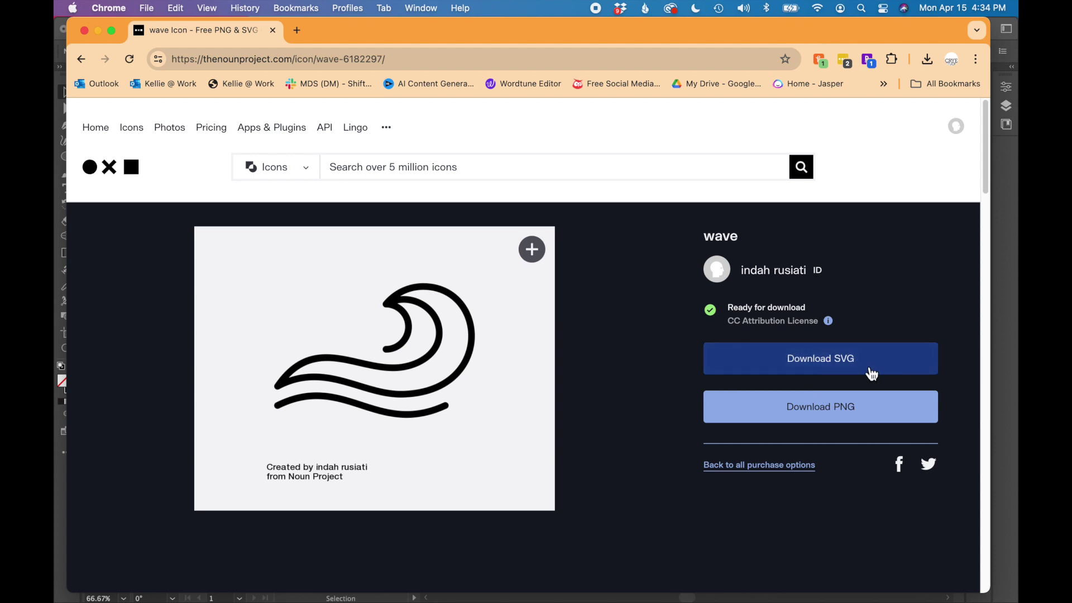
click(853, 373)
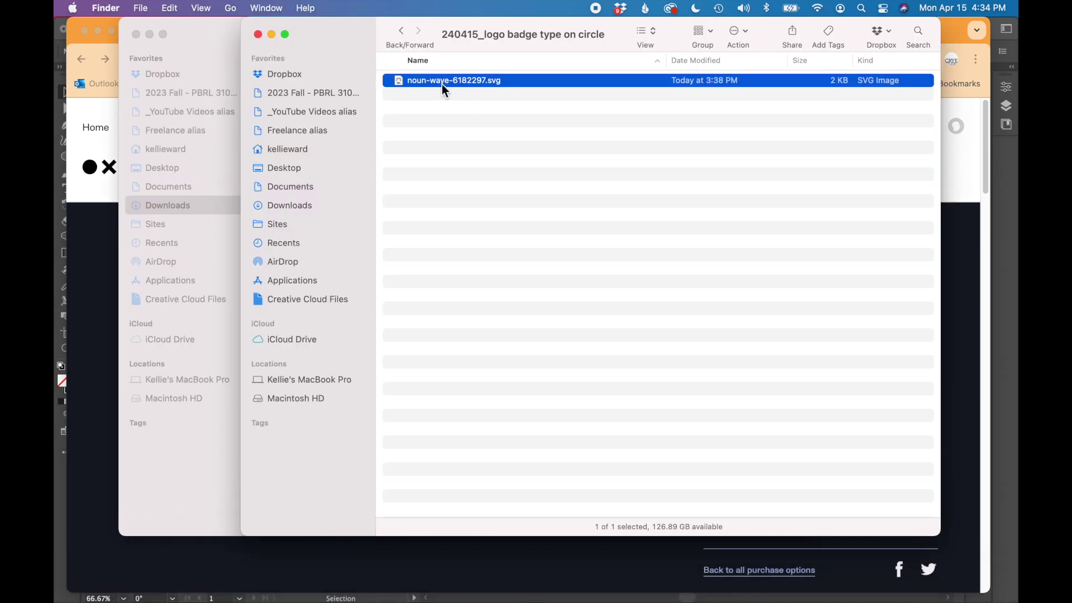
drag(441, 84, 633, 586)
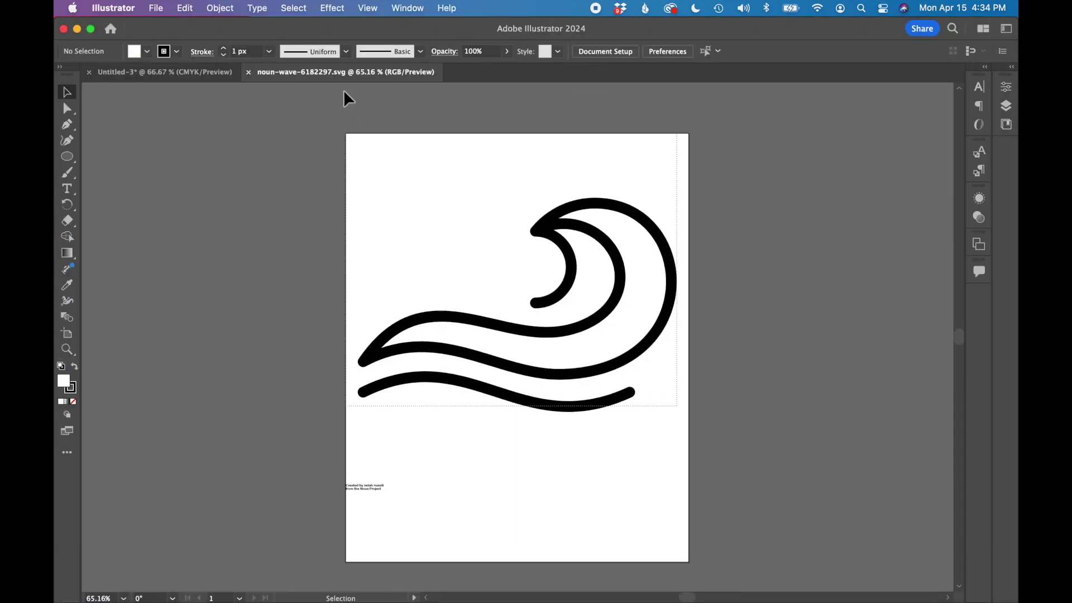
Paste the wave artwork into the badge document beside the badge and scale it down.
click(344, 92)
click(187, 73)
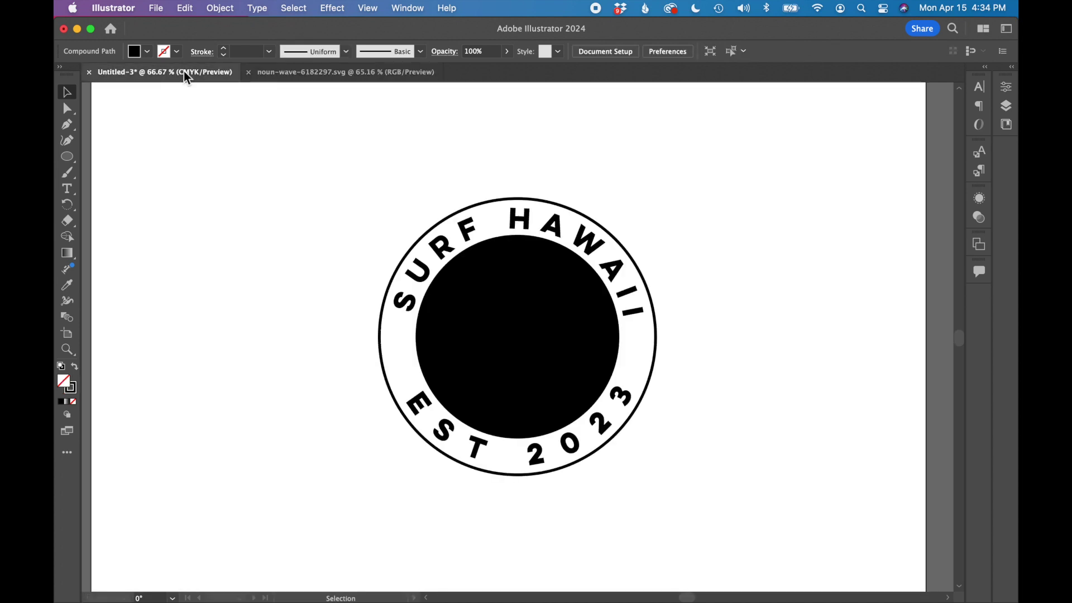
key(super+minus)
key(super+minus)
key(super+v)
drag(502, 335, 575, 335)
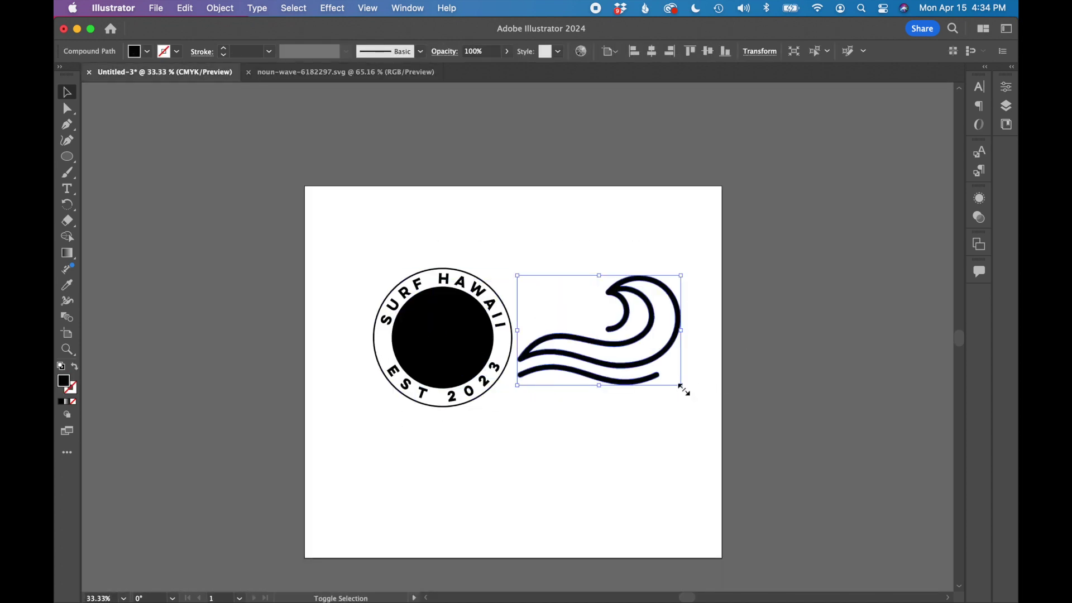
drag(684, 389, 674, 373)
key(super+plus)
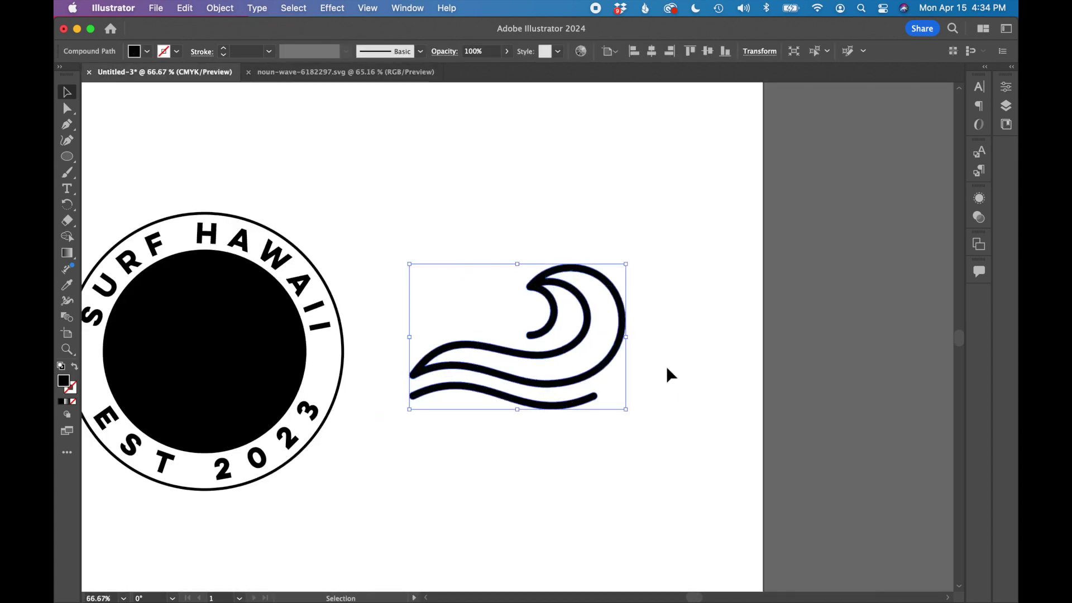
scroll(667, 368, left, 3)
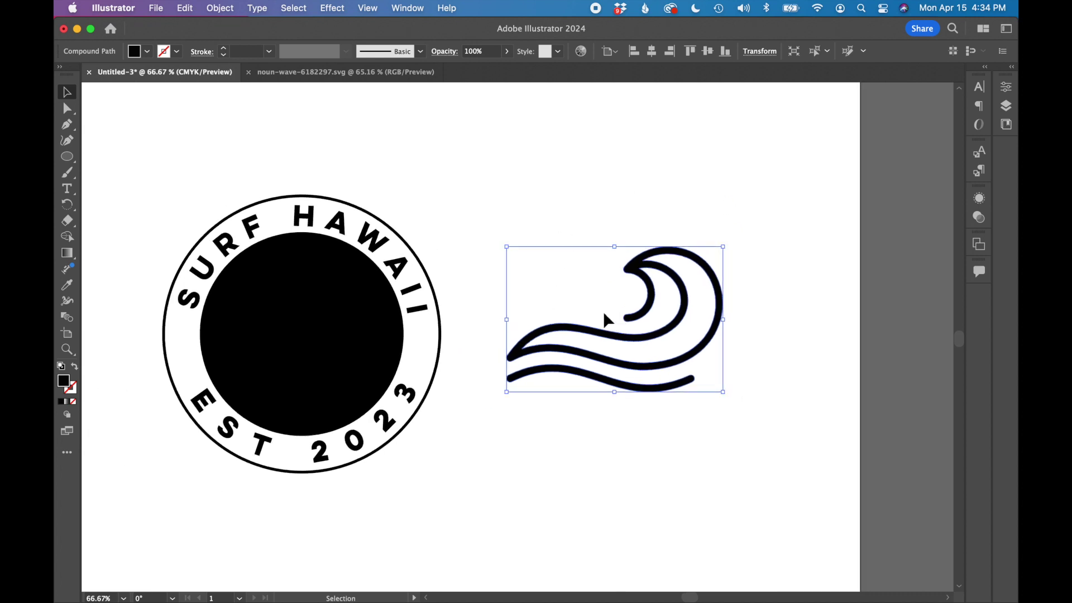
Change the wave's fill to white.
click(287, 311)
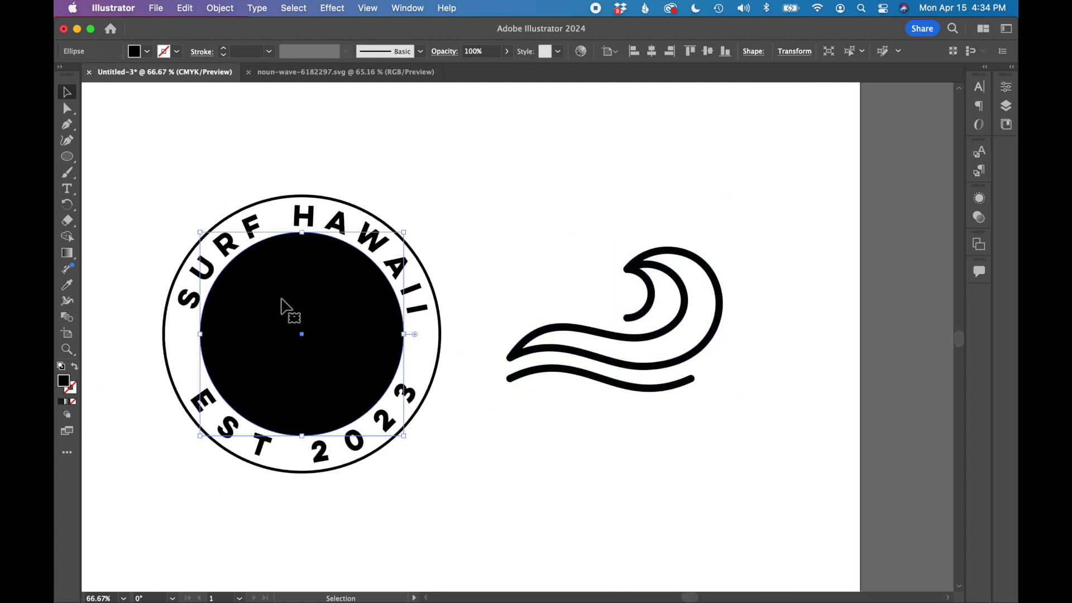
click(642, 349)
double_click(63, 381)
click(383, 73)
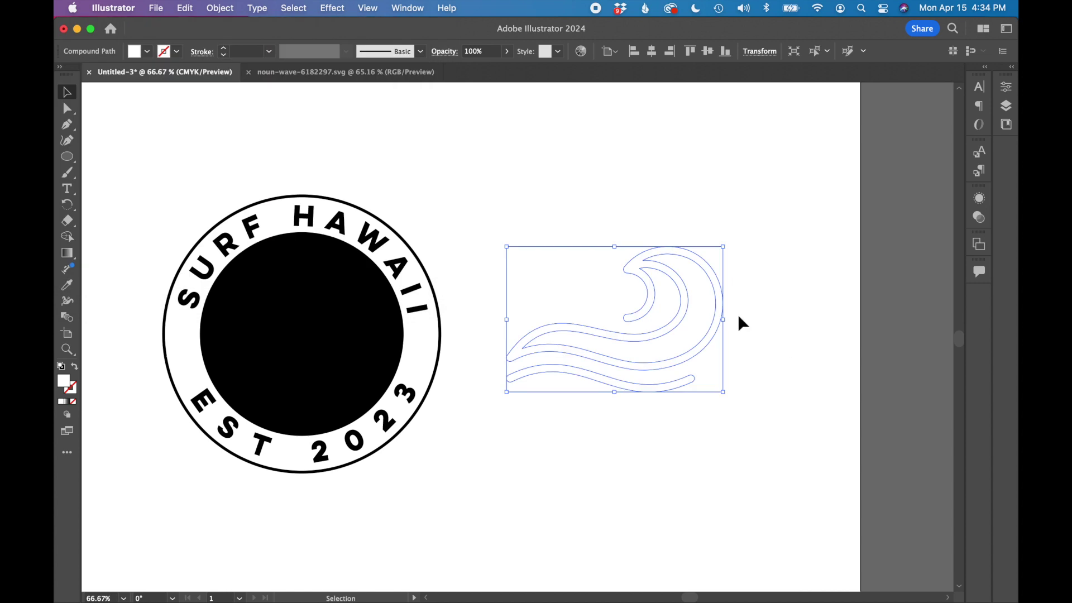
Move the white wave onto the black inner circle, enlarge it, and select both.
drag(681, 322, 335, 336)
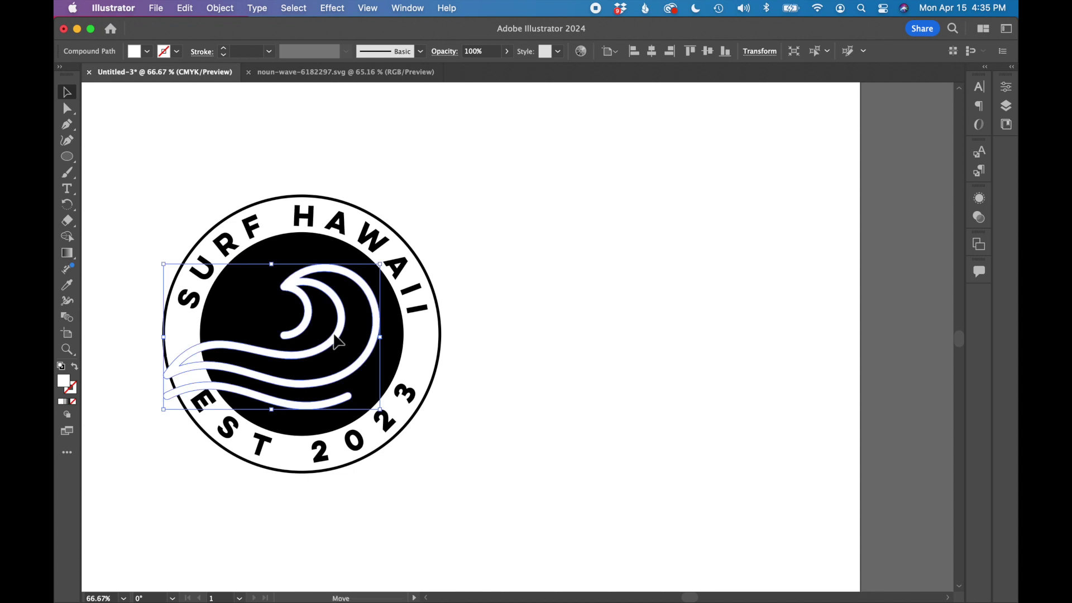
mouse_move(380, 410)
mouse_down()
mouse_move(389, 423)
mouse_move(377, 410)
mouse_up()
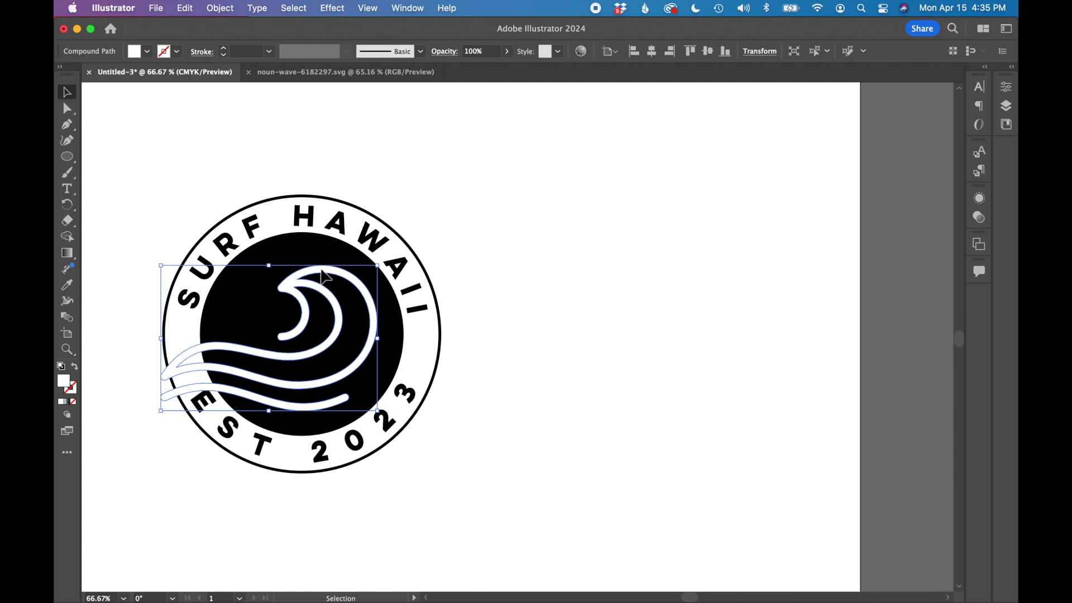
key(super+shift+a)
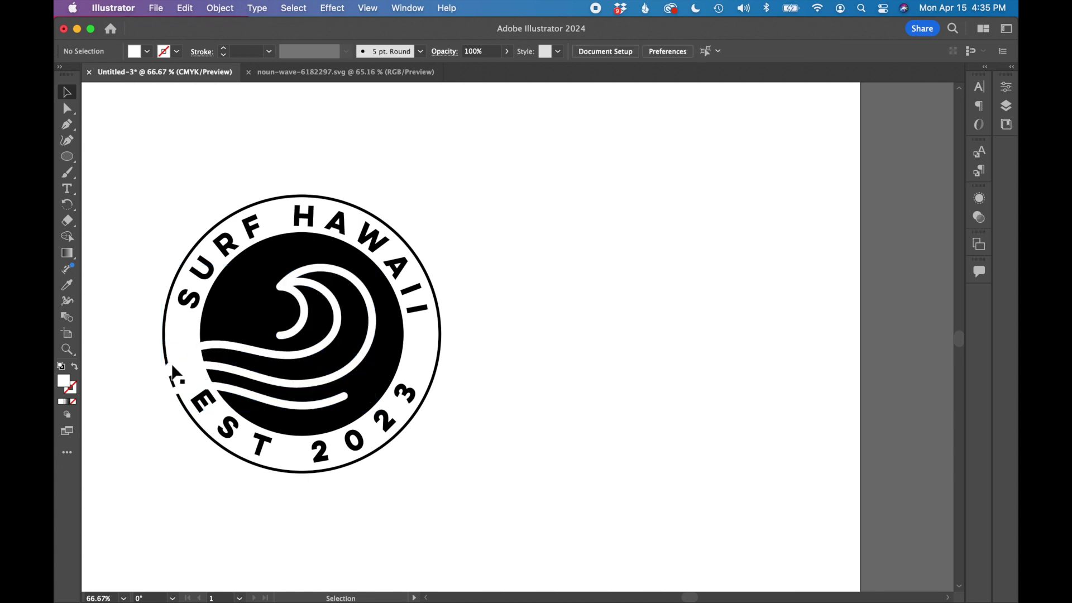
click(193, 354)
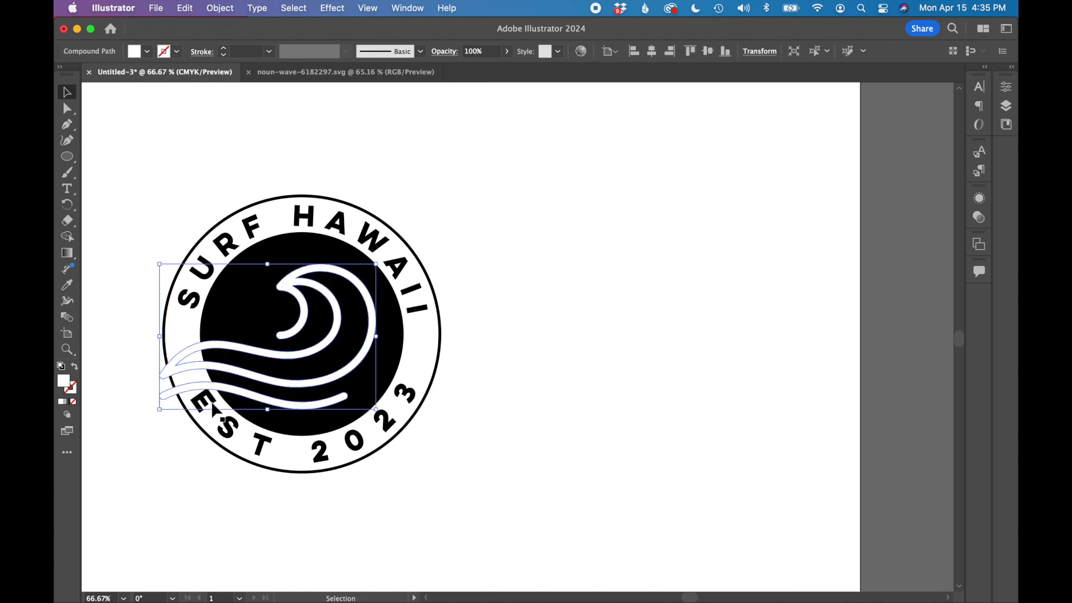
shift+click(311, 255)
Copy the wave and circle to the right and split them with Pathfinder Divide.
drag(311, 256, 667, 241)
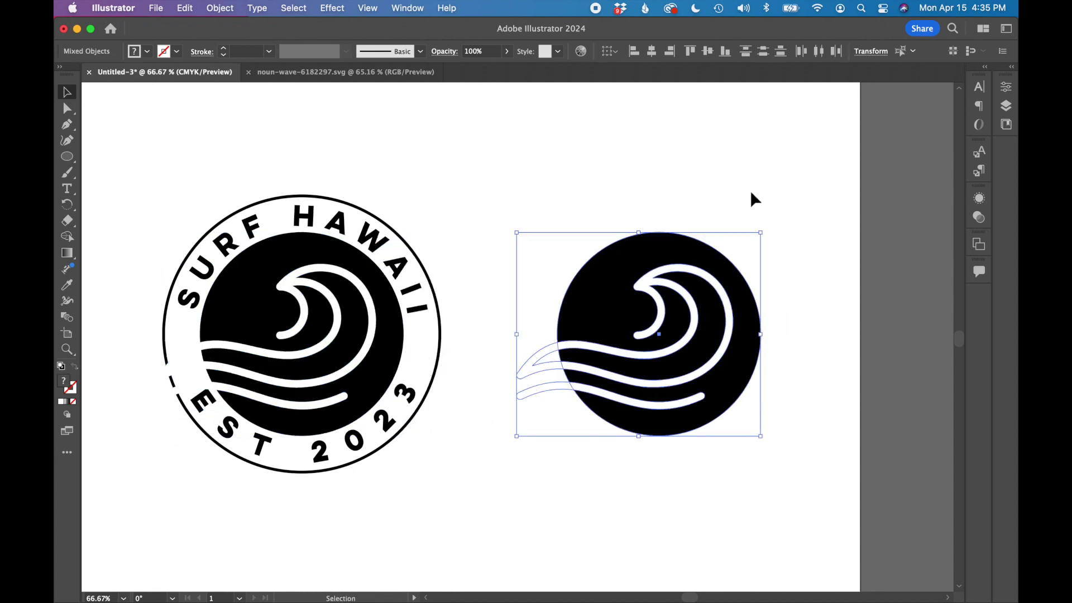
click(408, 8)
click(419, 560)
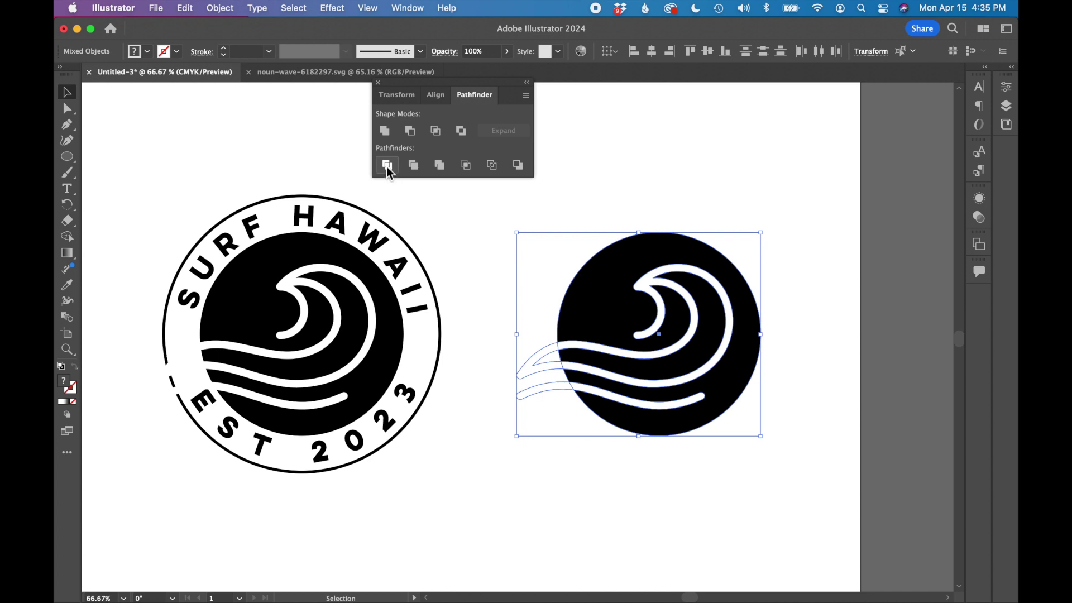
click(386, 165)
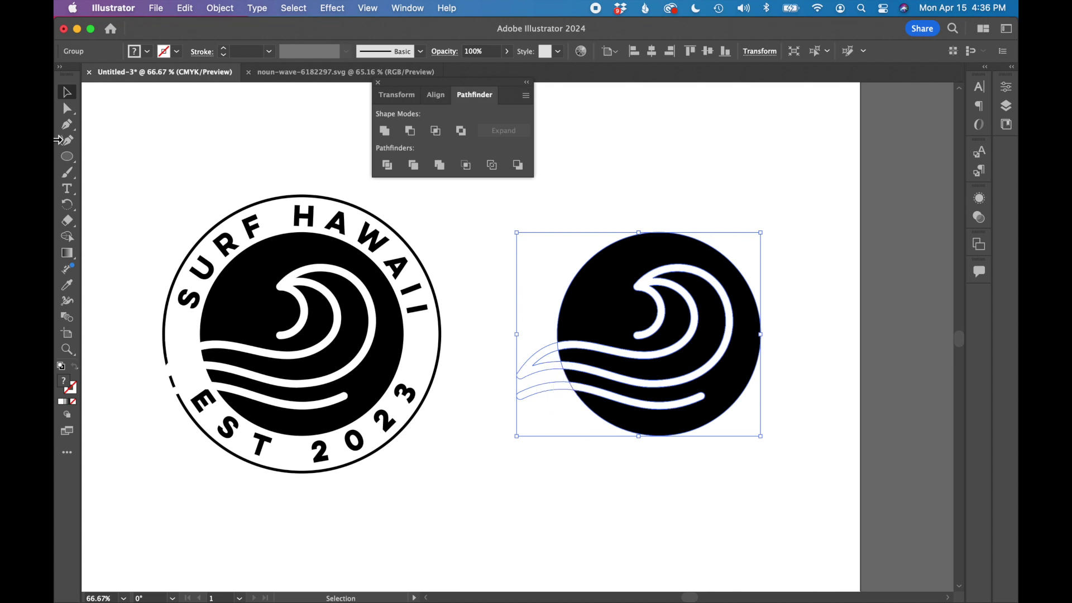
Delete the wave strands spilling outside the copied circle.
click(67, 108)
click(547, 406)
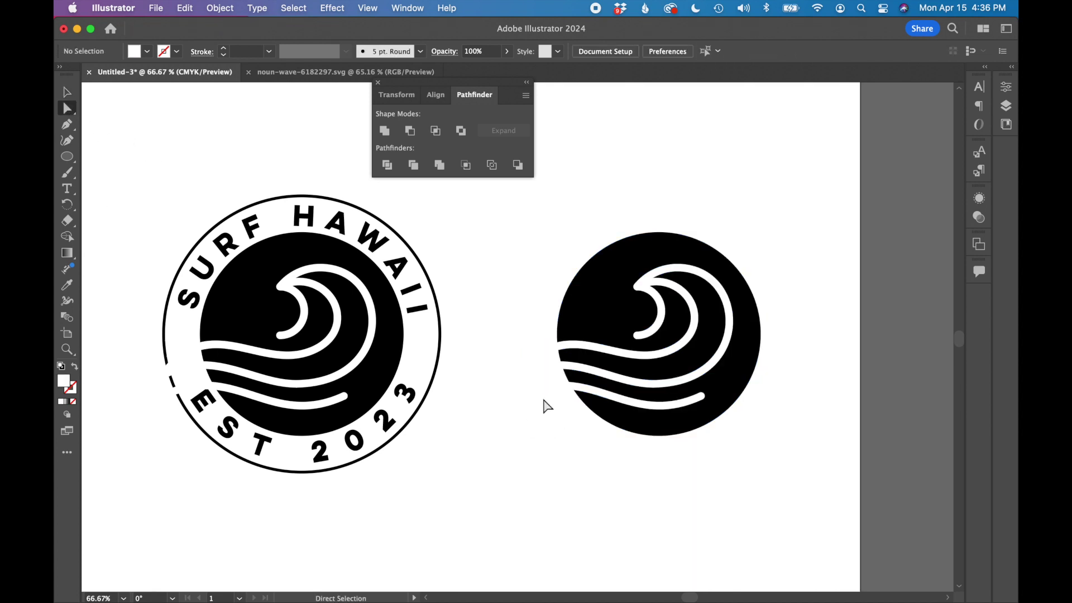
click(522, 354)
key(Delete)
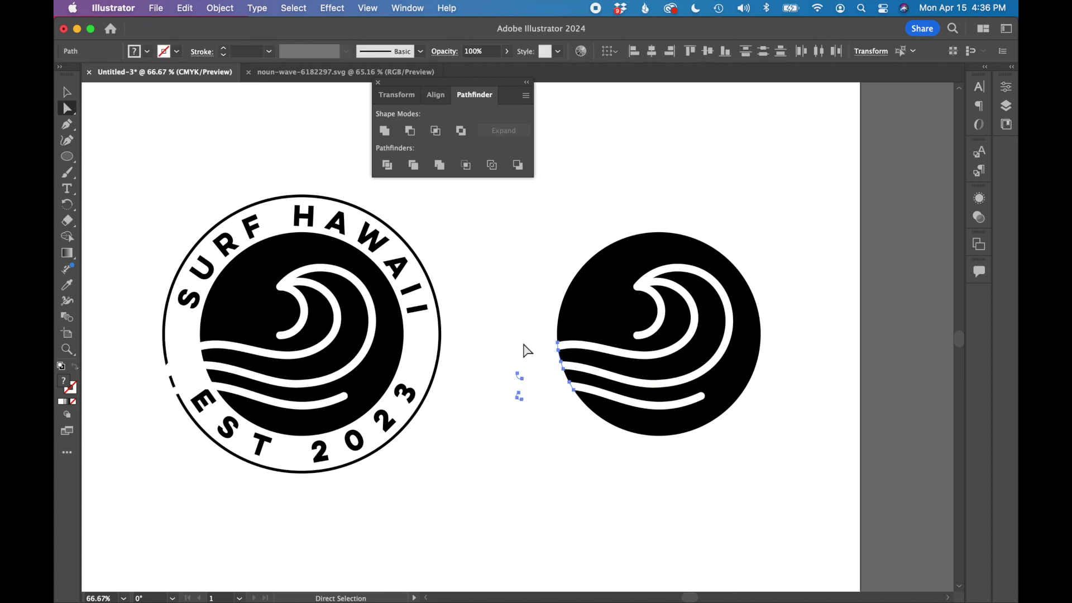
drag(797, 456, 504, 166)
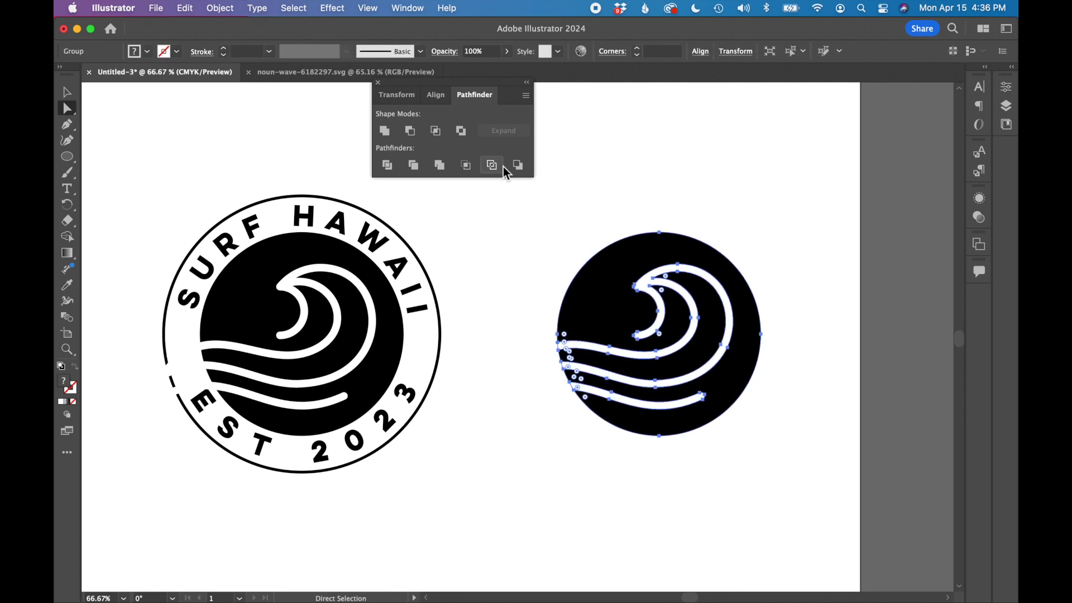
Replace the badge's old wave and black circle with the trimmed copy inside the ring.
click(67, 92)
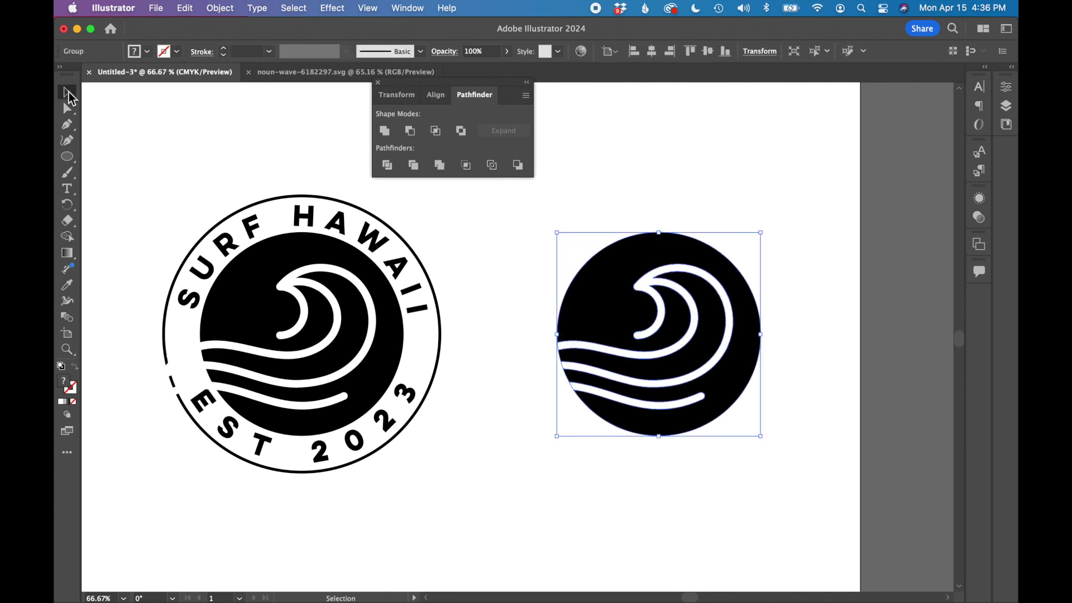
click(374, 327)
click(368, 318)
key(Delete)
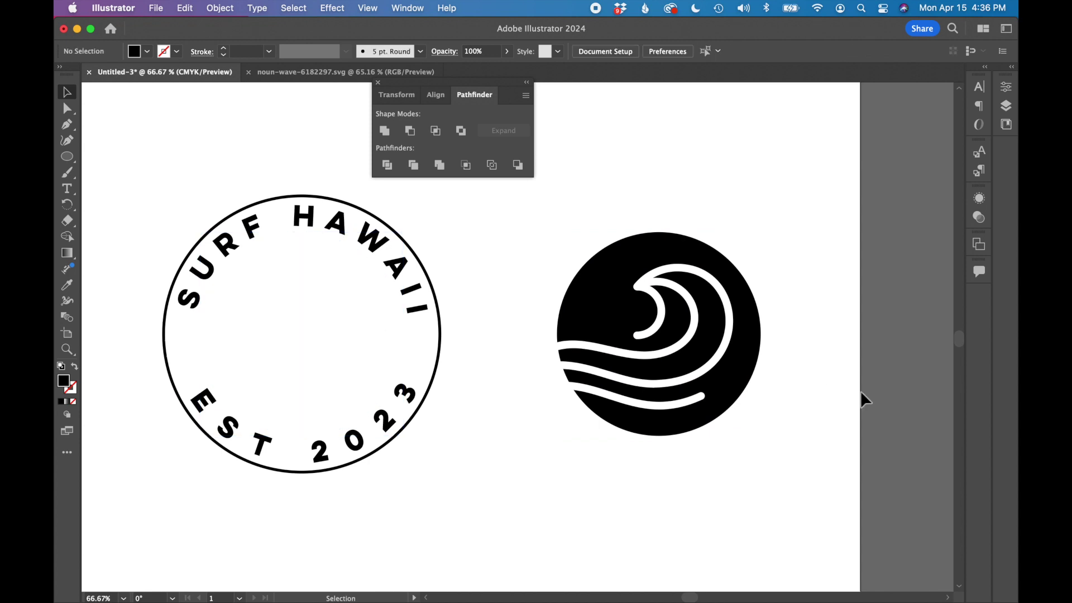
drag(782, 435, 589, 224)
drag(697, 333, 340, 334)
key(super+shift+a)
drag(489, 456, 167, 158)
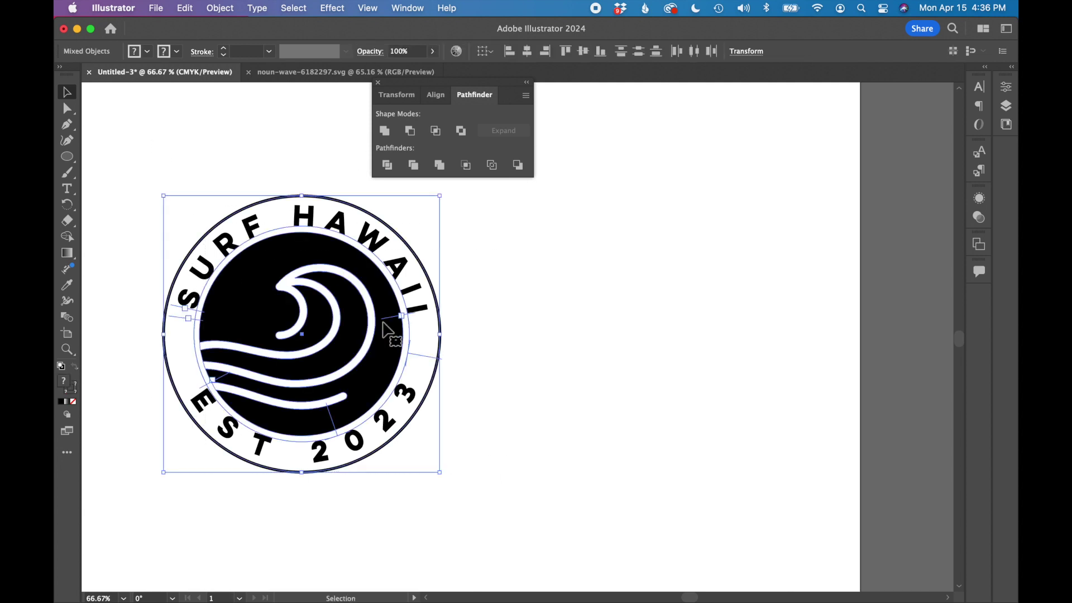
Horizontally centre the wave circle, ring and lettering using the Align panel.
scroll(385, 331, left, 5)
scroll(514, 136, left, 3)
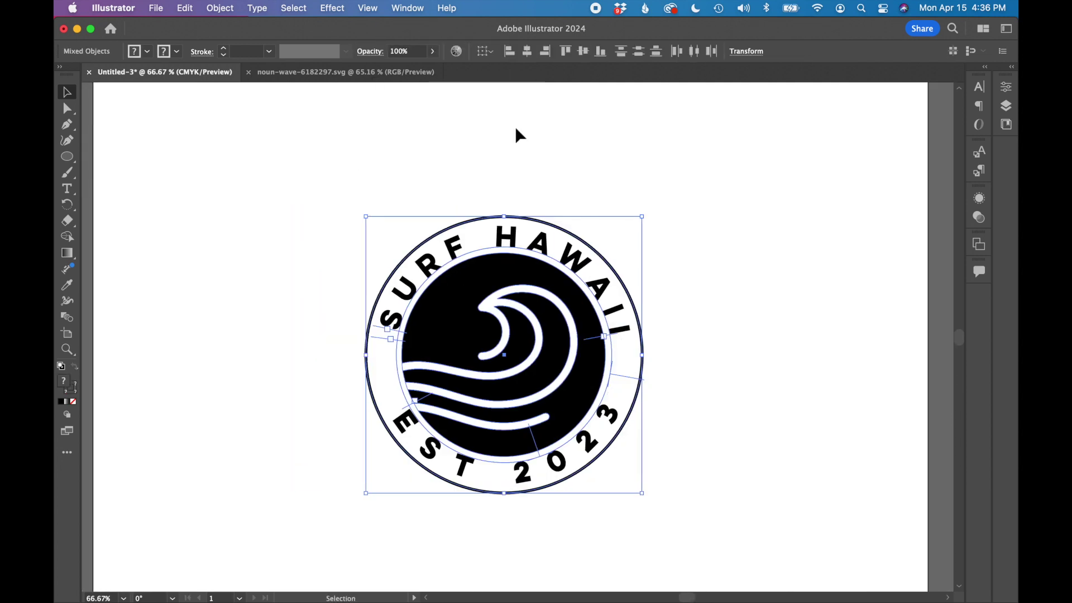
click(415, 7)
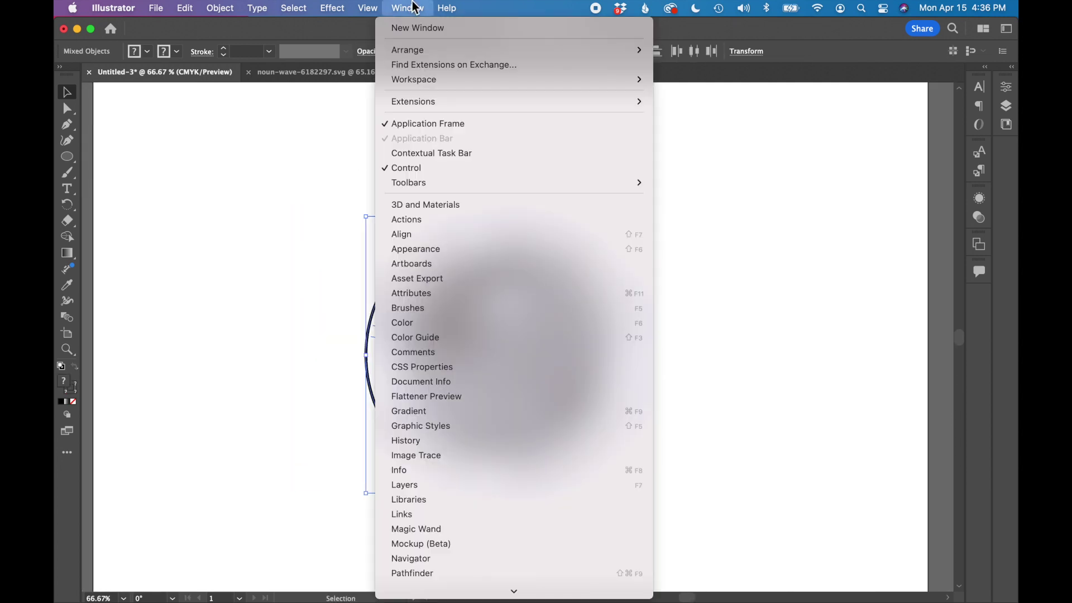
click(417, 234)
click(411, 137)
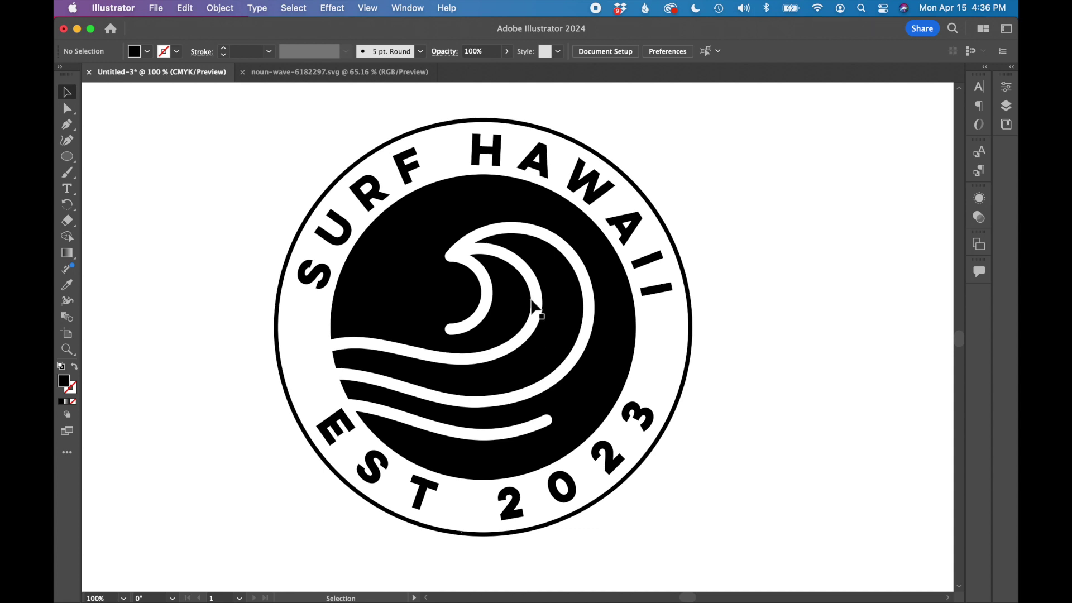
Raise the badge's outer circle stroke weight to 8 px.
click(558, 140)
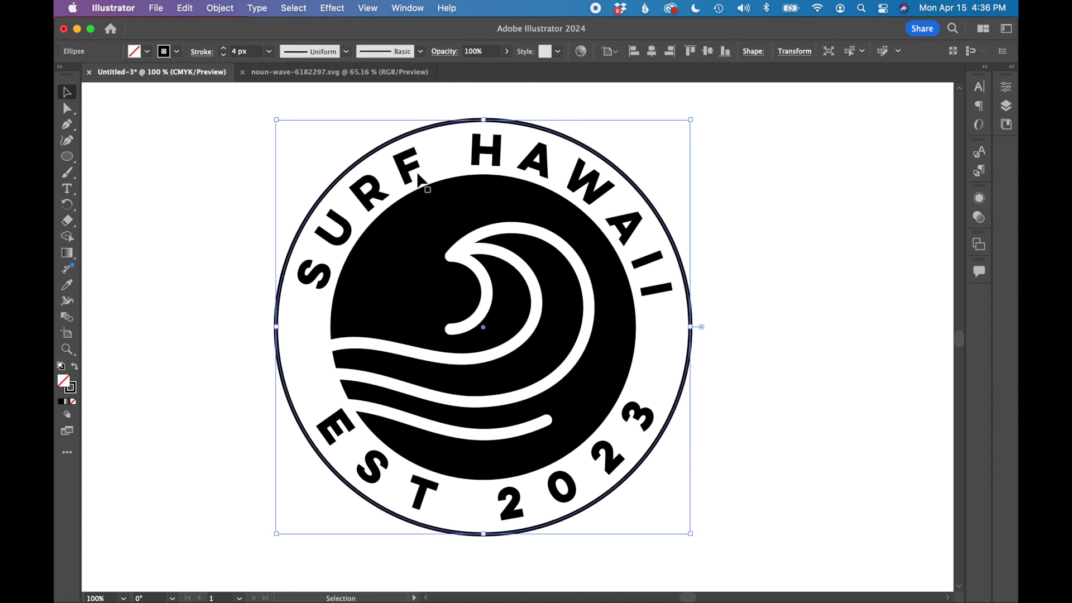
click(225, 49)
click(225, 49)
click(225, 49)
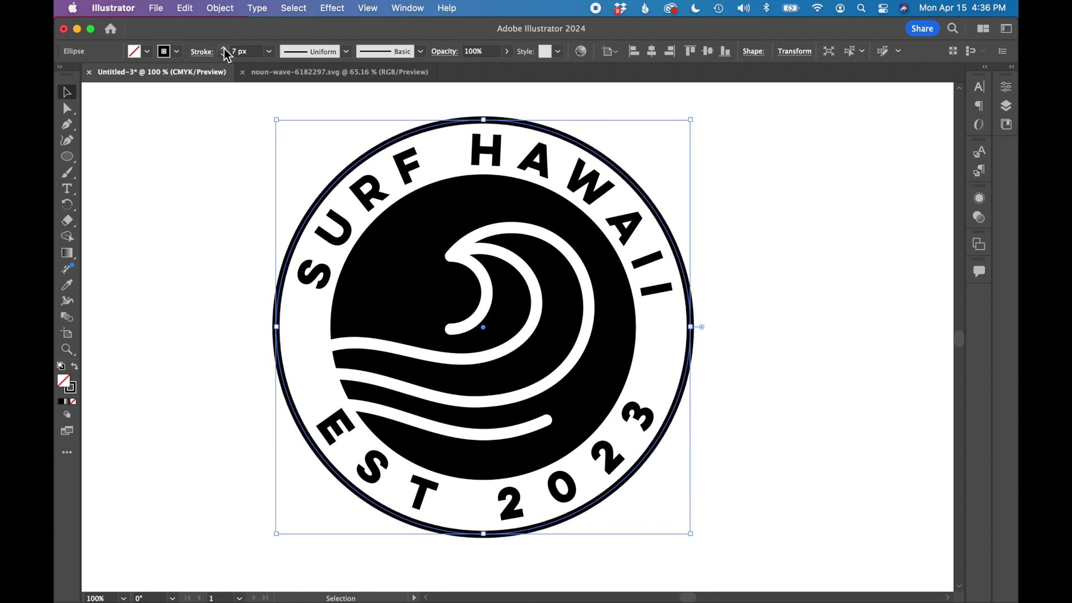
click(225, 49)
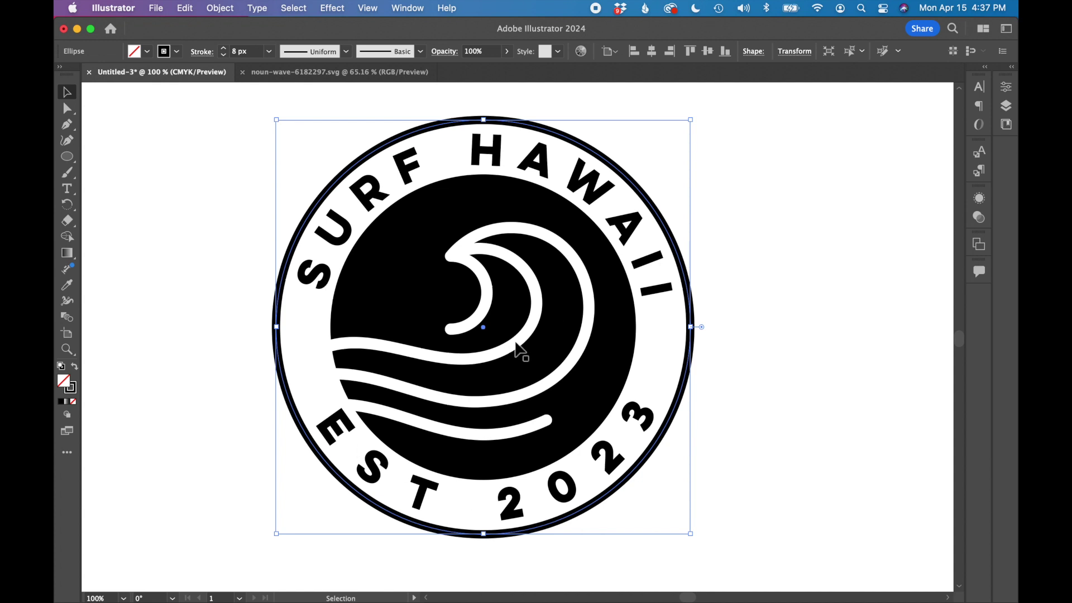
click(295, 145)
key(super+minus)
key(super+minus)
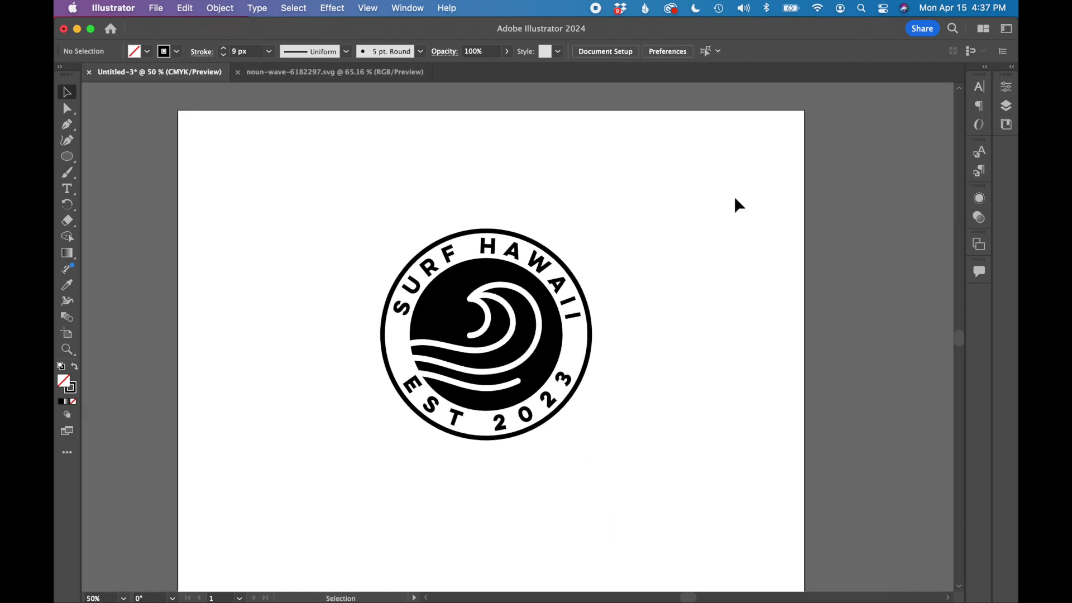
key(super+1)
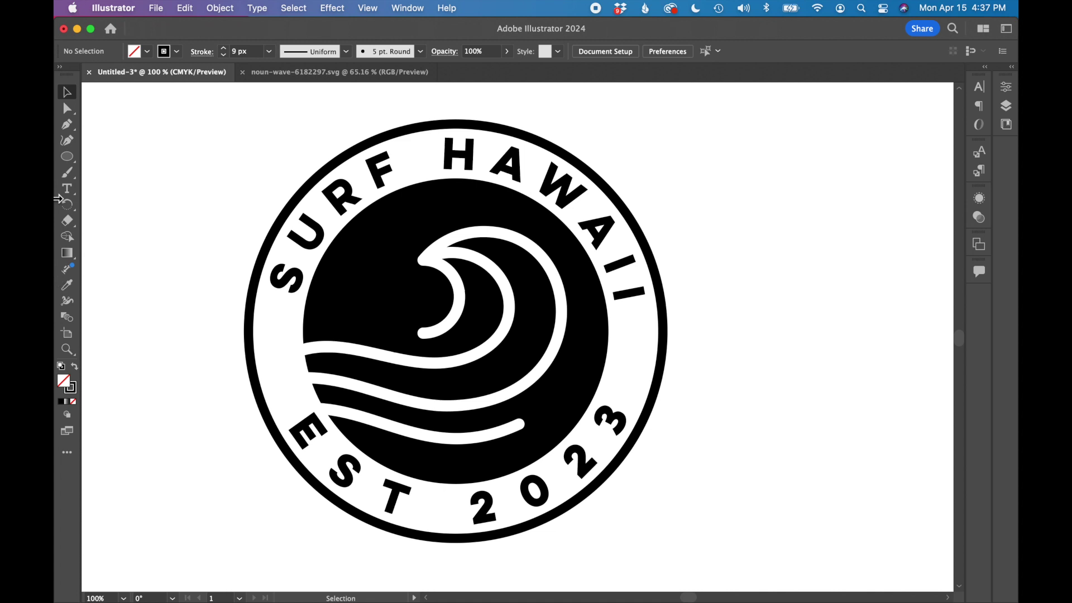
click(67, 157)
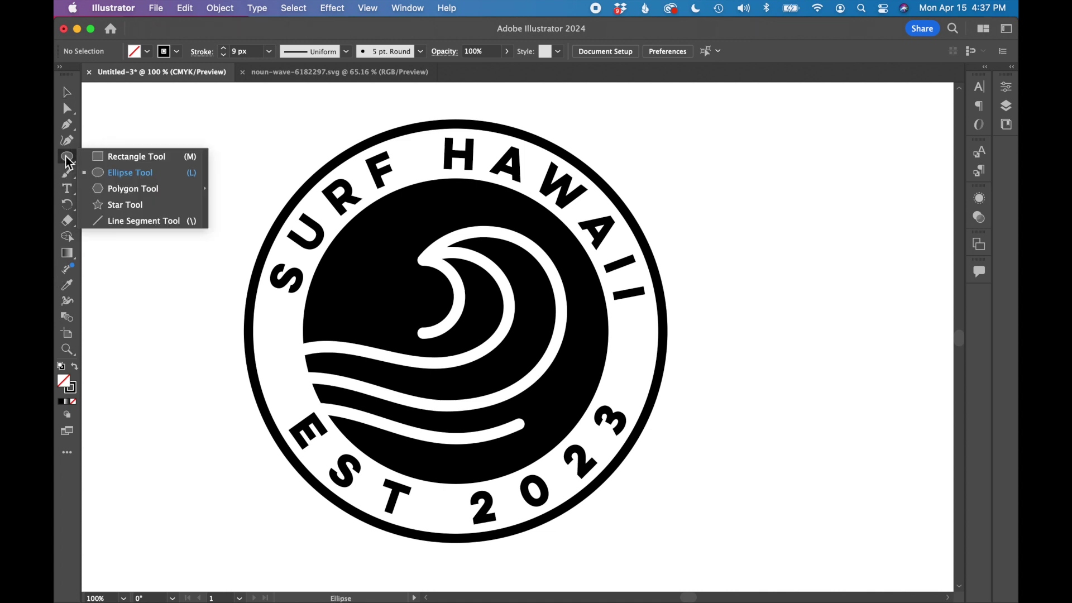
Draw a small solid black dot on the ring's left side and copy it to the right side.
click(103, 170)
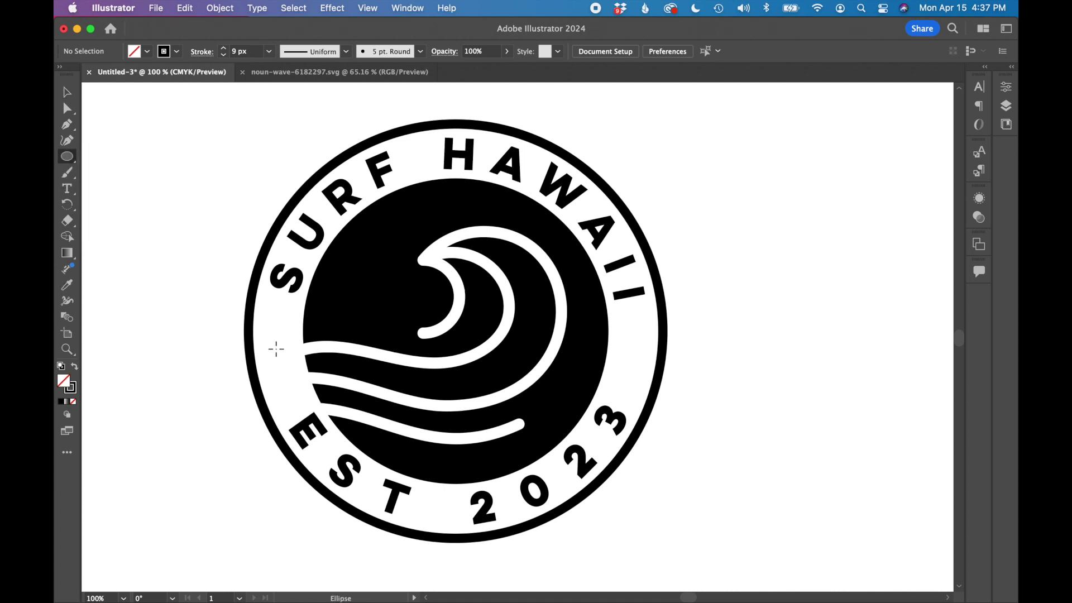
drag(281, 351, 284, 354)
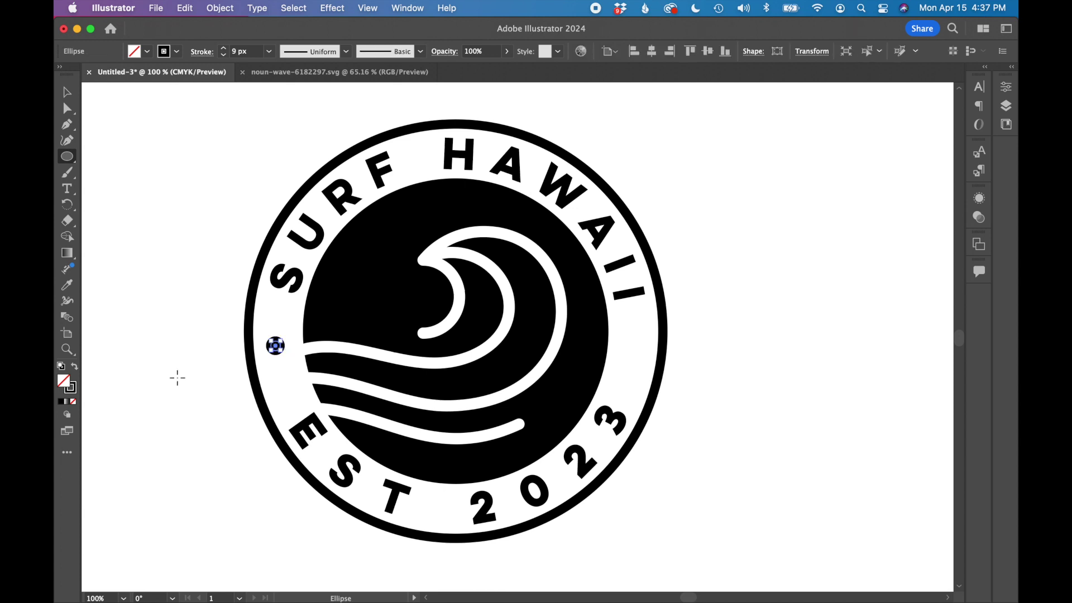
click(74, 368)
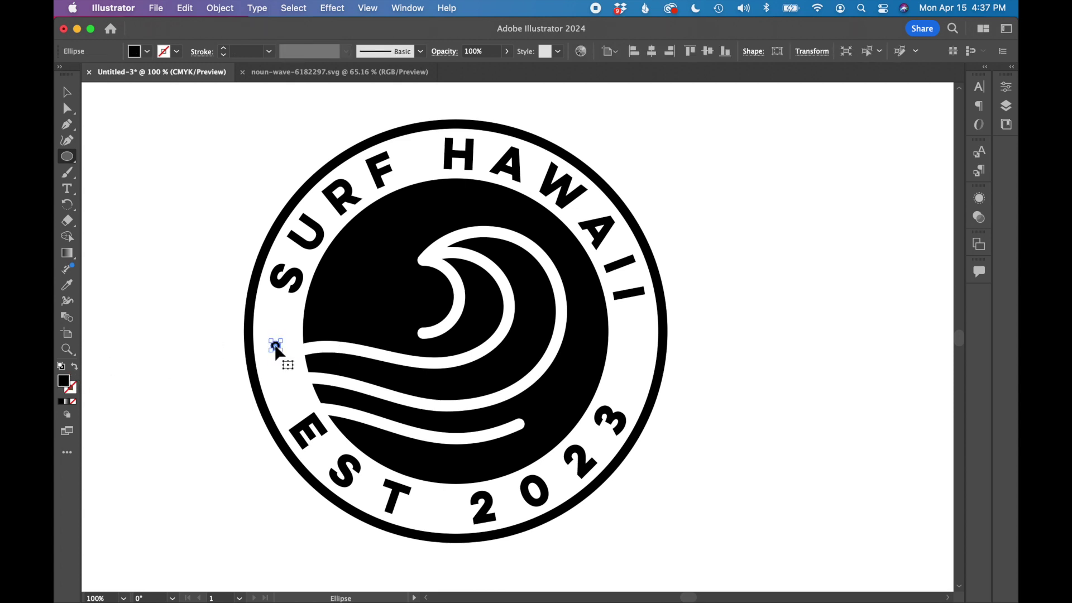
drag(275, 346, 632, 351)
click(757, 321)
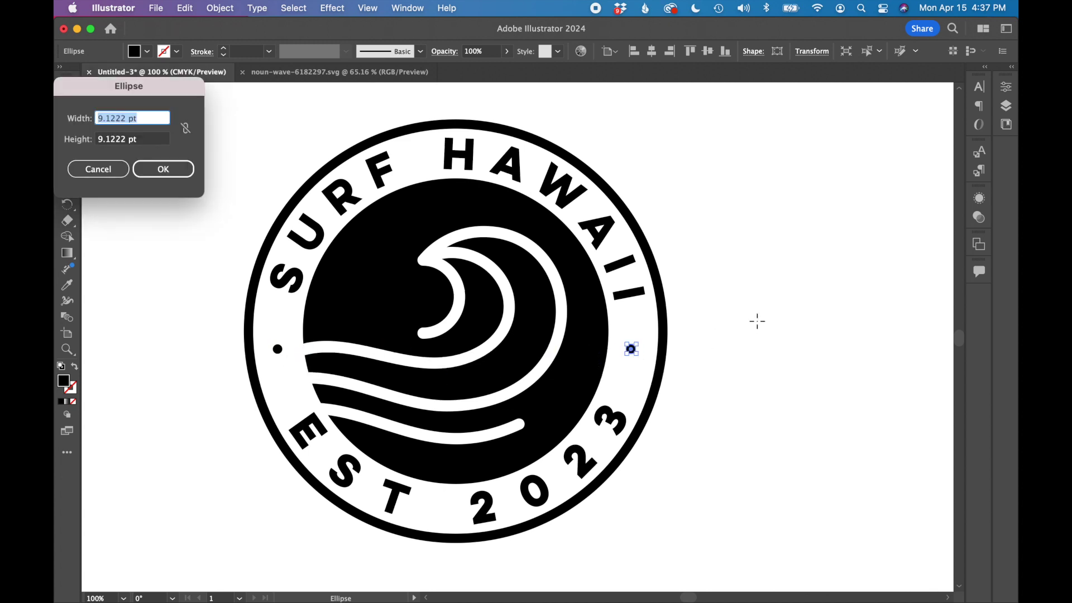
click(97, 168)
key(v)
click(802, 347)
key(super+minus)
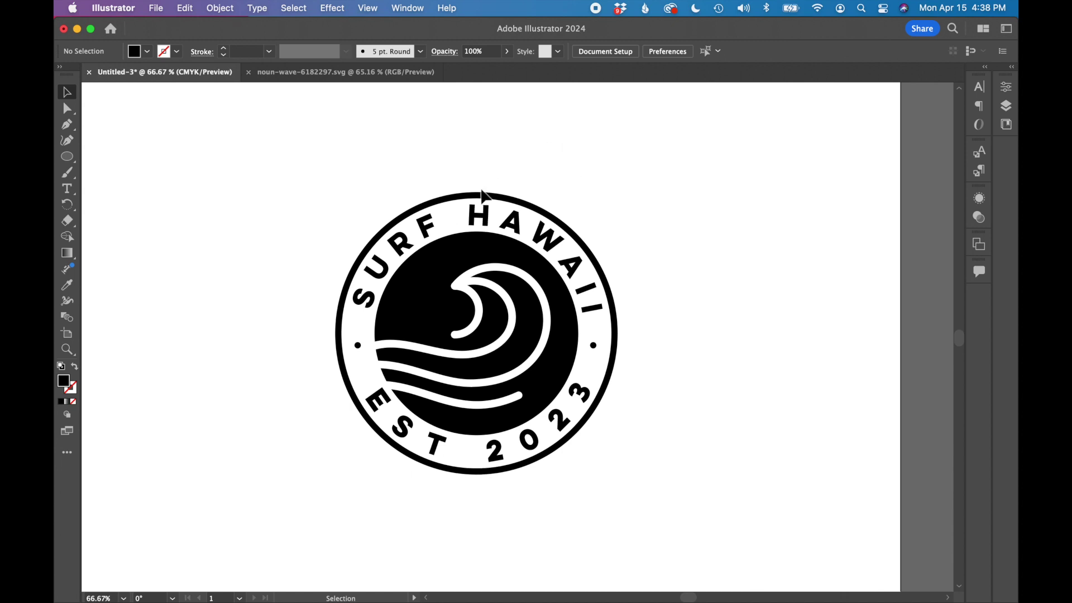
drag(600, 485, 310, 174)
Duplicate the badge below the original and show the Color panel.
key(super+minus)
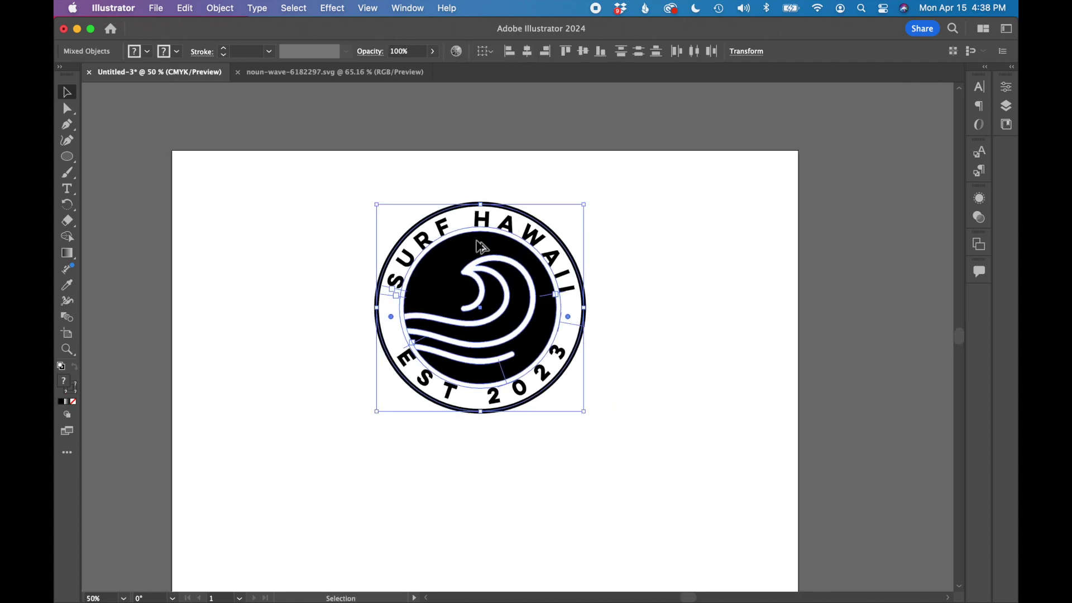
drag(481, 247, 489, 492)
scroll(505, 490, down, 5)
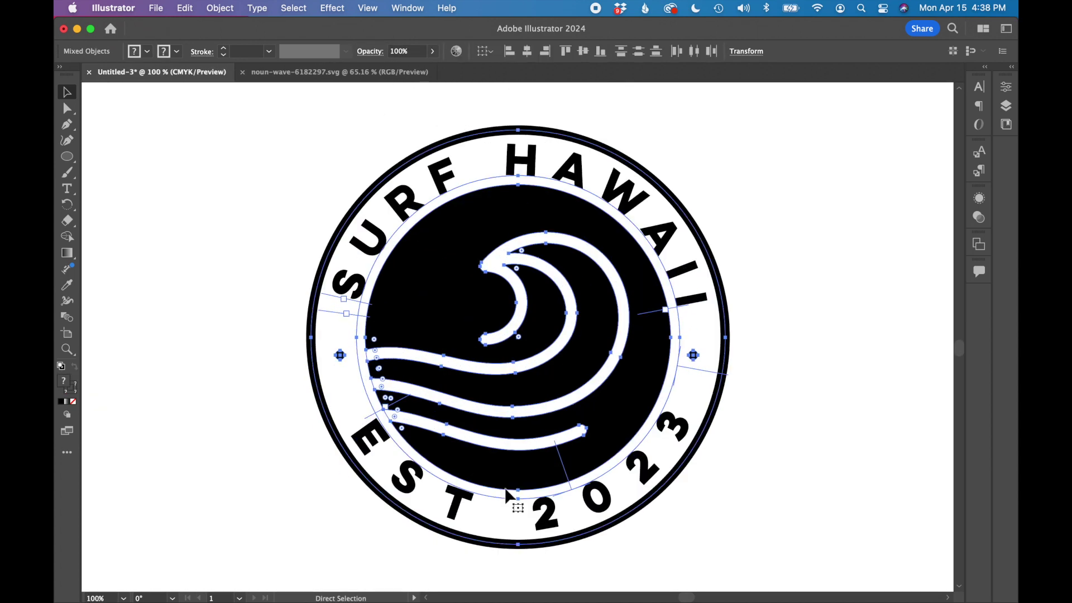
key(v)
click(402, 8)
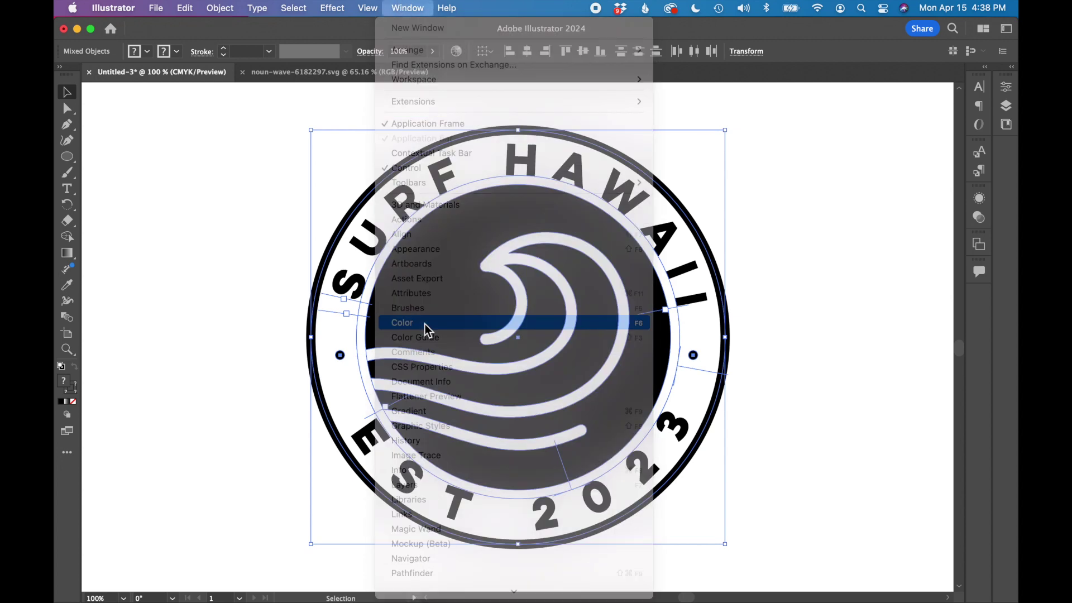
click(425, 323)
click(67, 156)
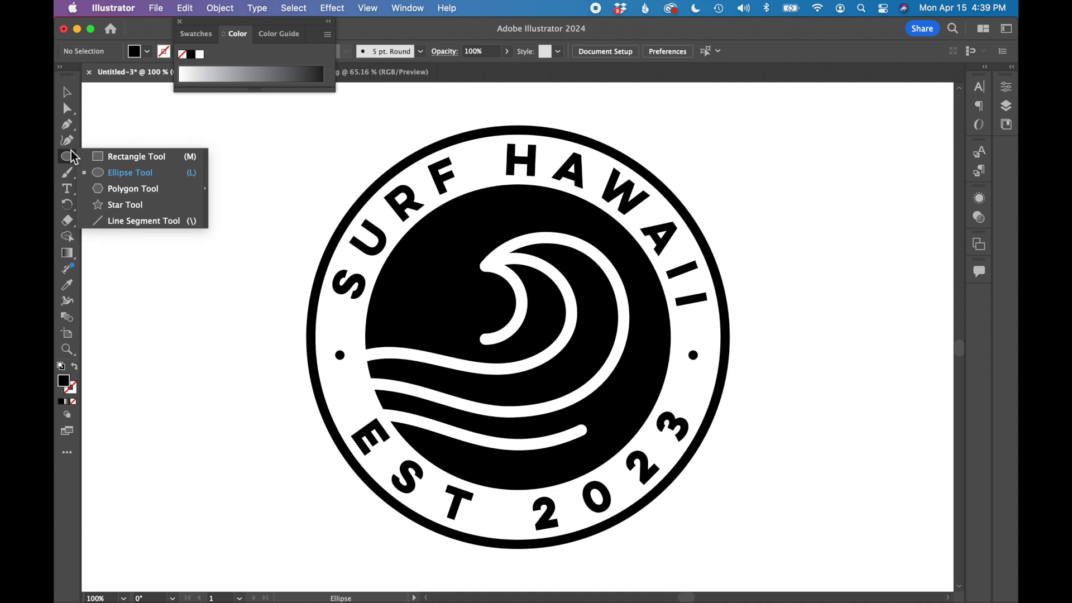
Draw the swatch squares and fill the top one teal #00a7b9.
click(128, 157)
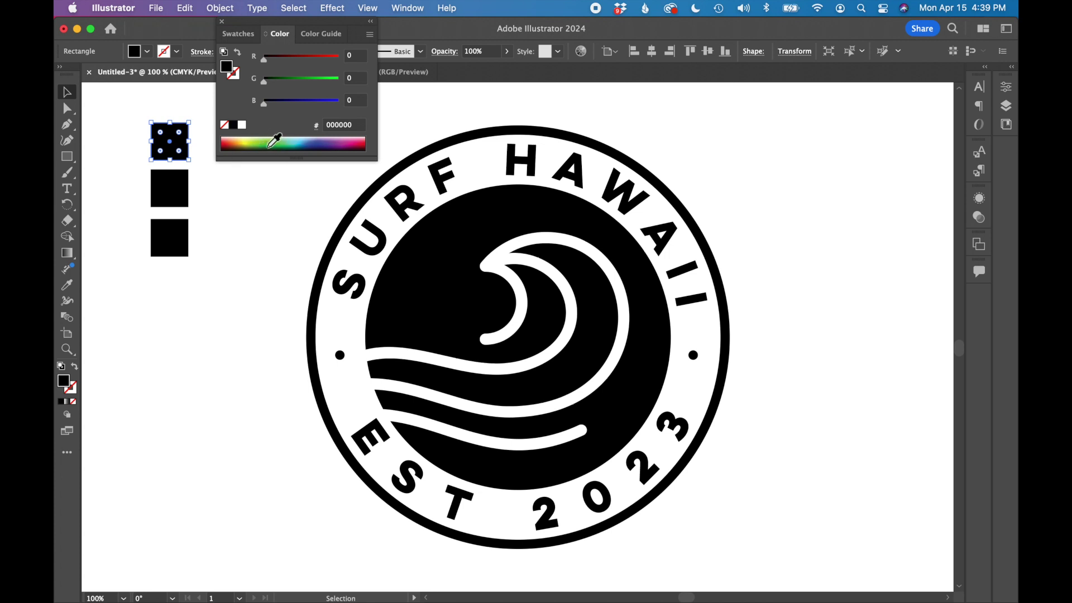
click(299, 144)
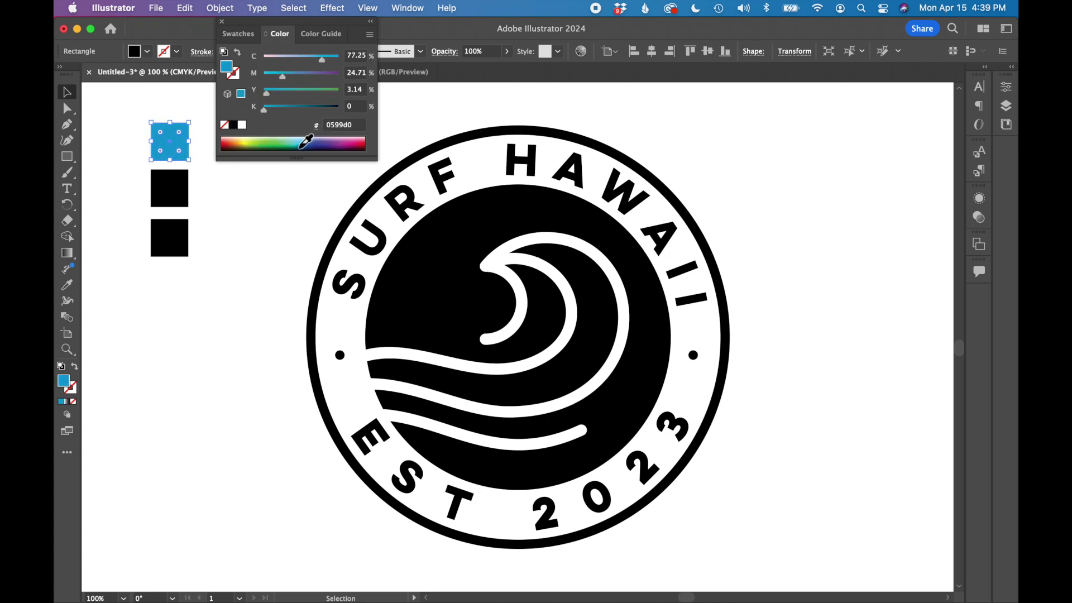
shift+click(301, 147)
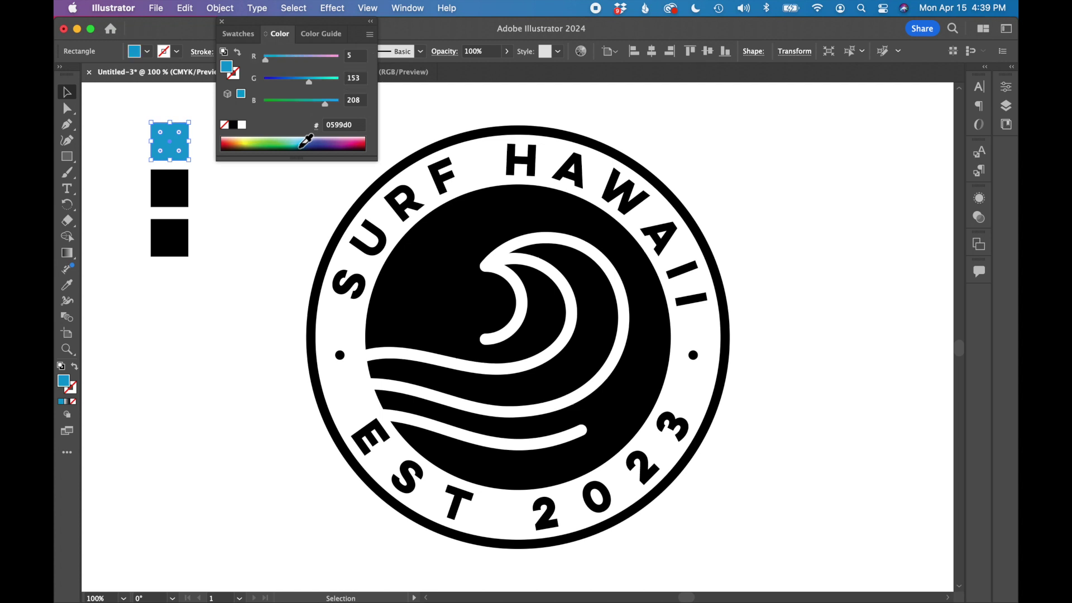
drag(305, 141, 302, 143)
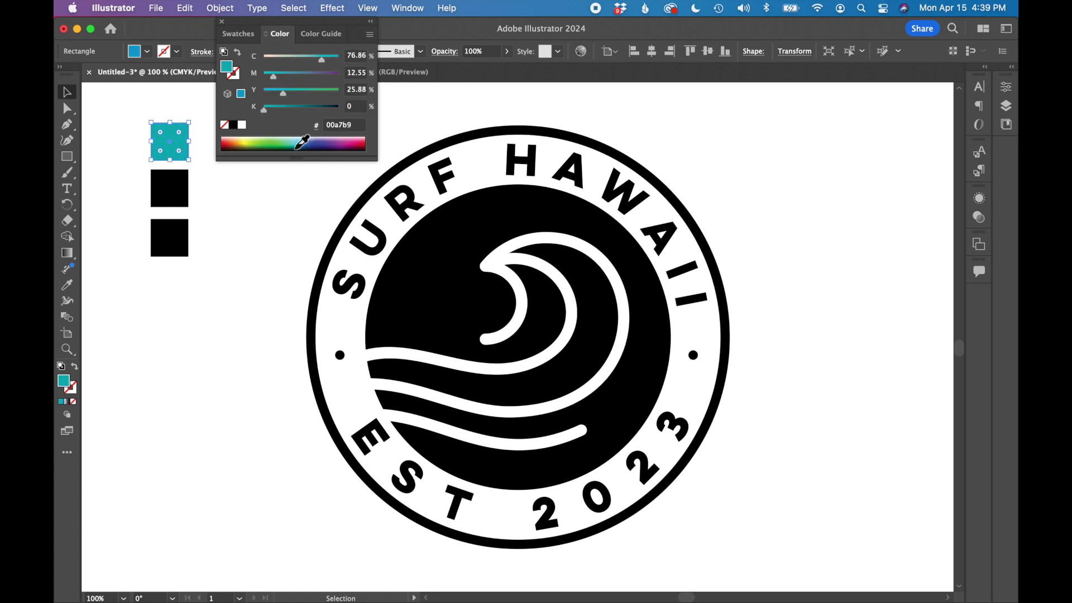
Make the middle square a medium blue, #0088b6.
click(180, 177)
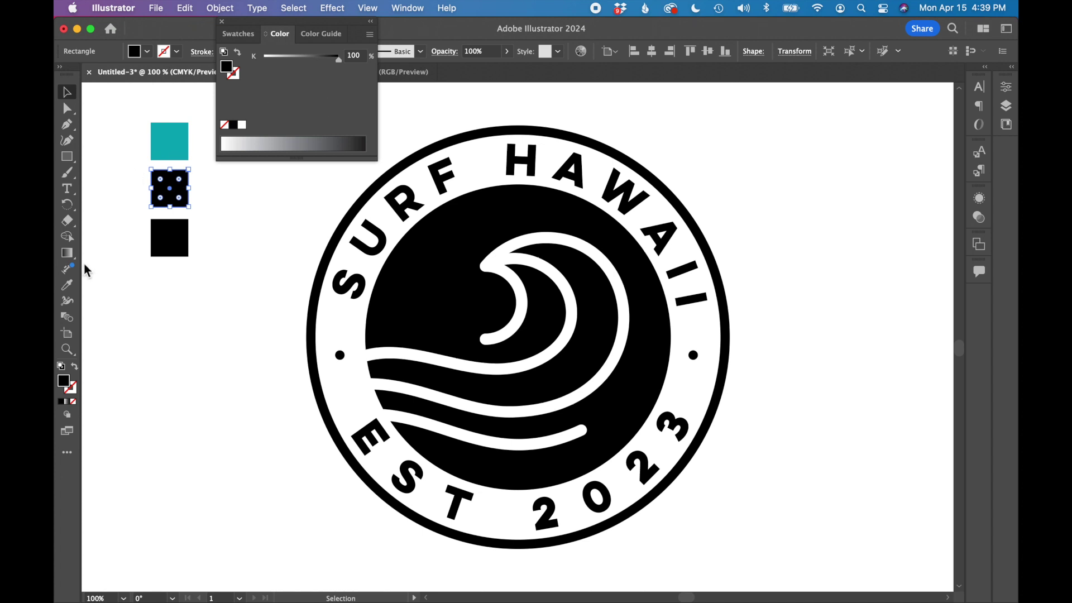
click(67, 285)
click(166, 147)
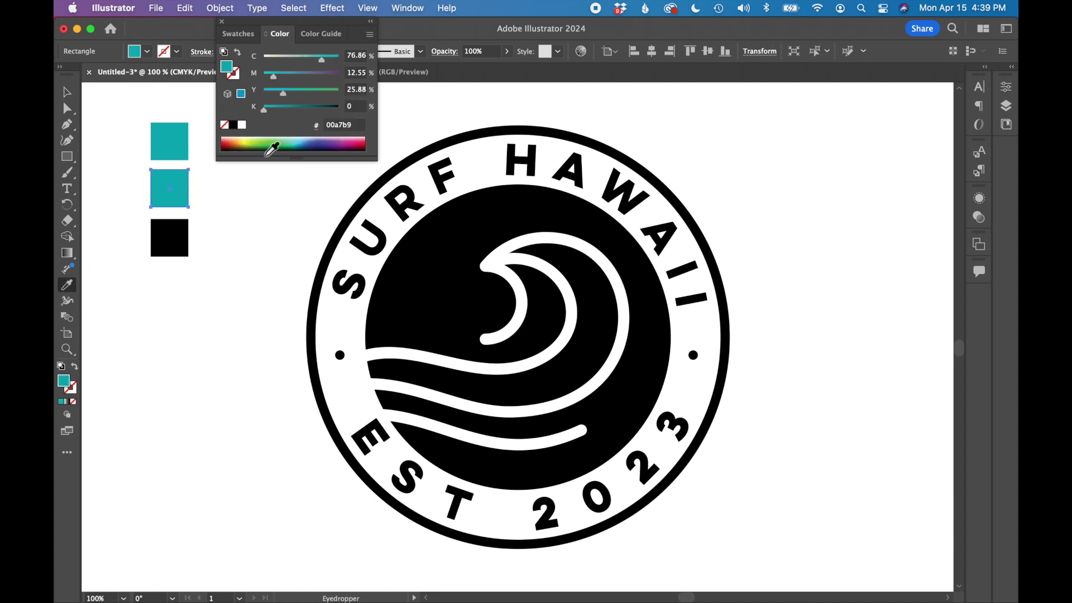
shift+click(268, 144)
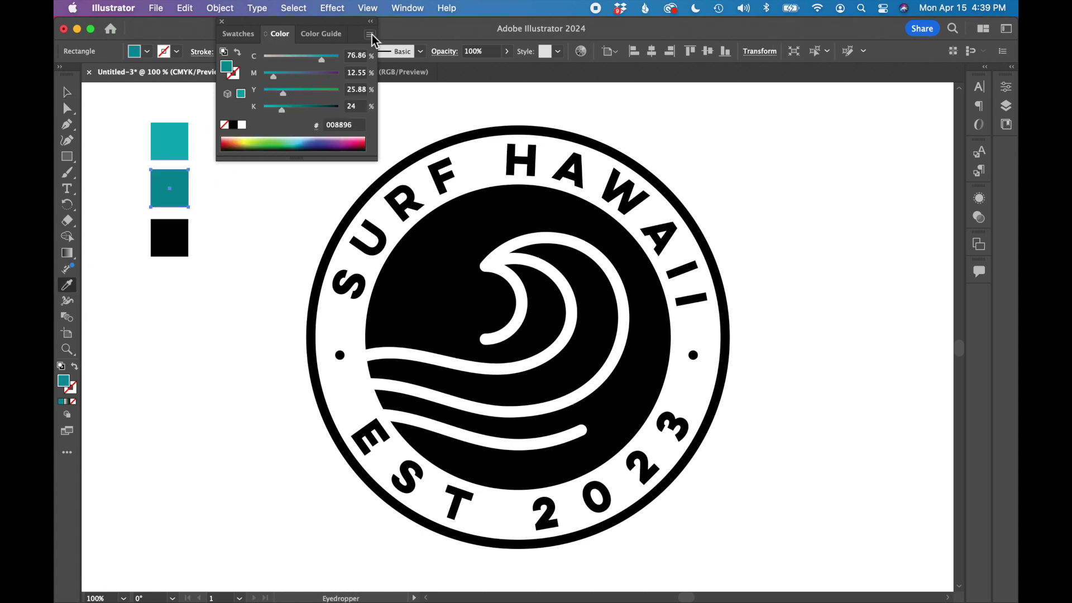
drag(316, 103, 324, 110)
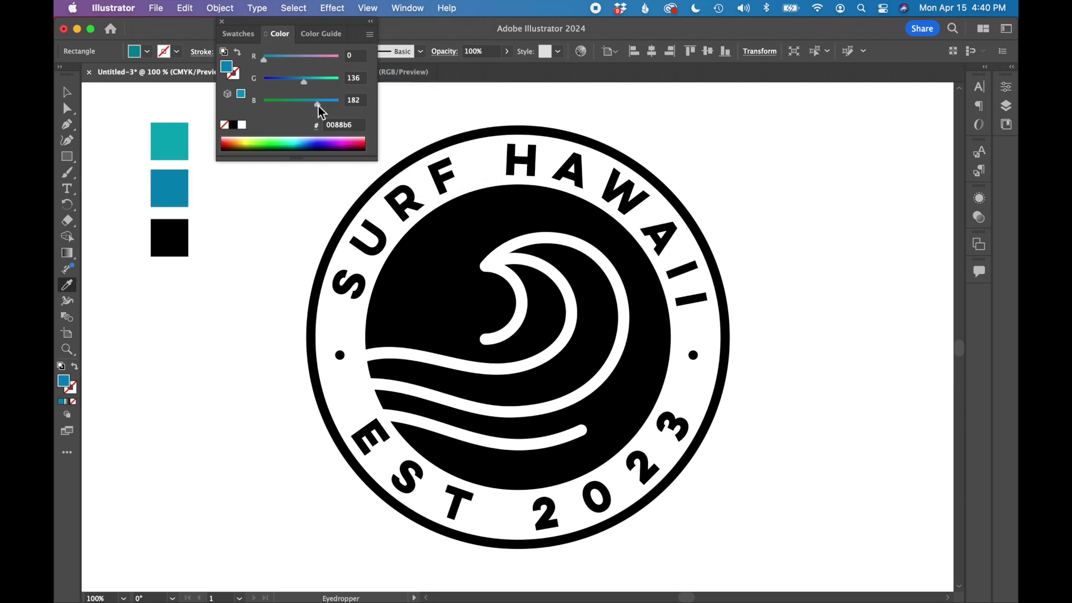
Make the bottom square dark teal #006a85 by lowering its green value.
click(67, 91)
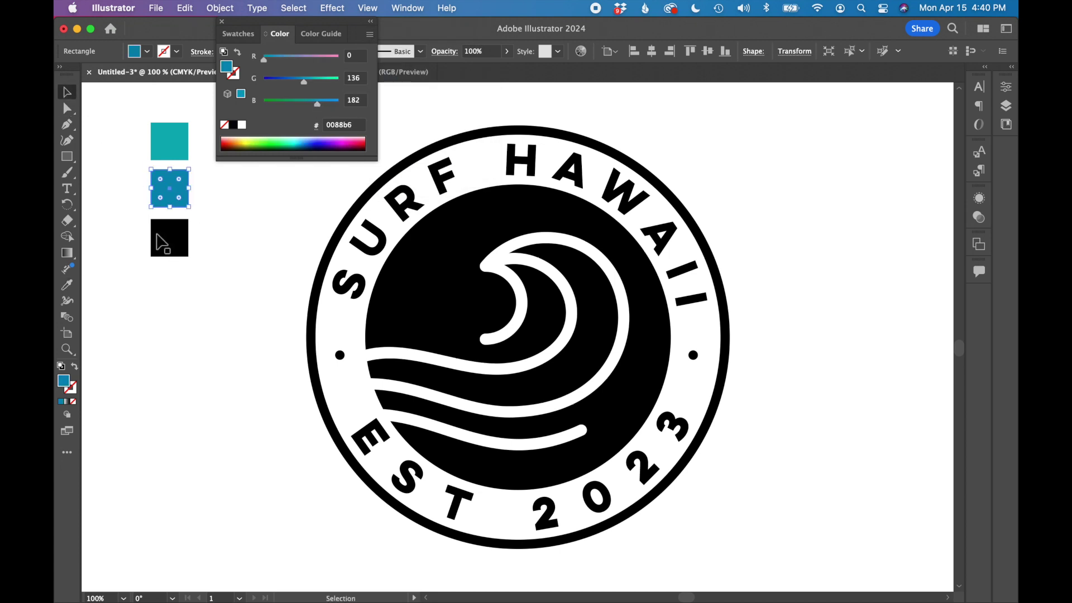
click(162, 243)
click(67, 285)
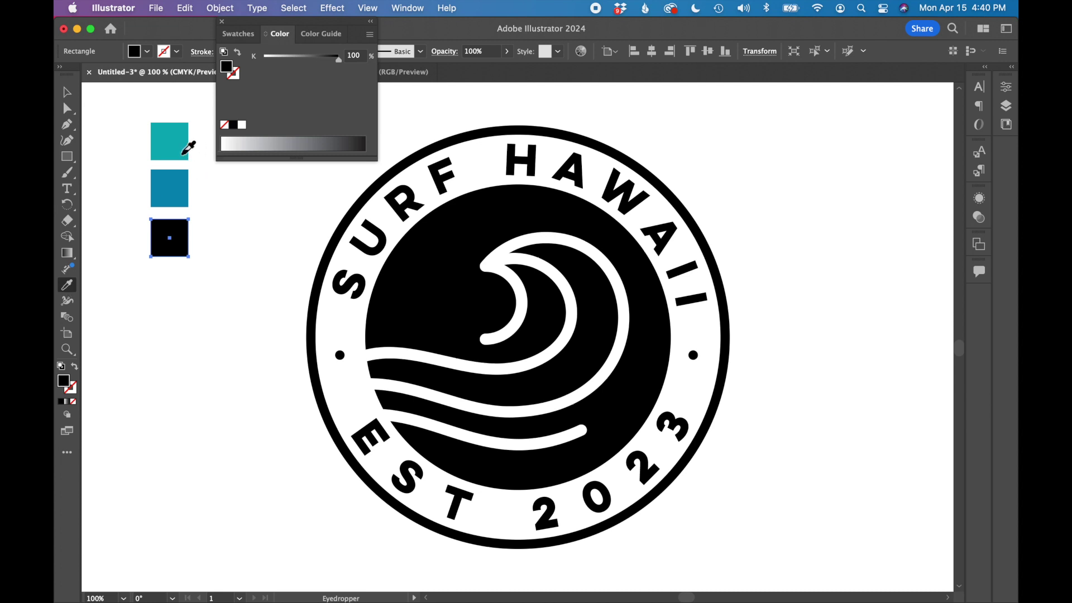
click(184, 152)
click(370, 34)
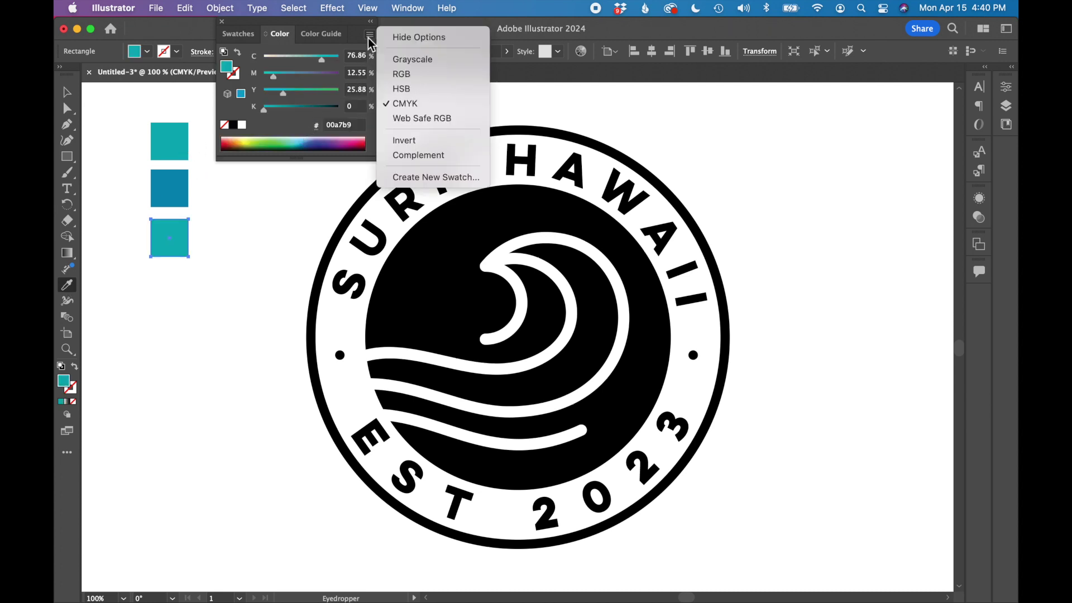
click(398, 75)
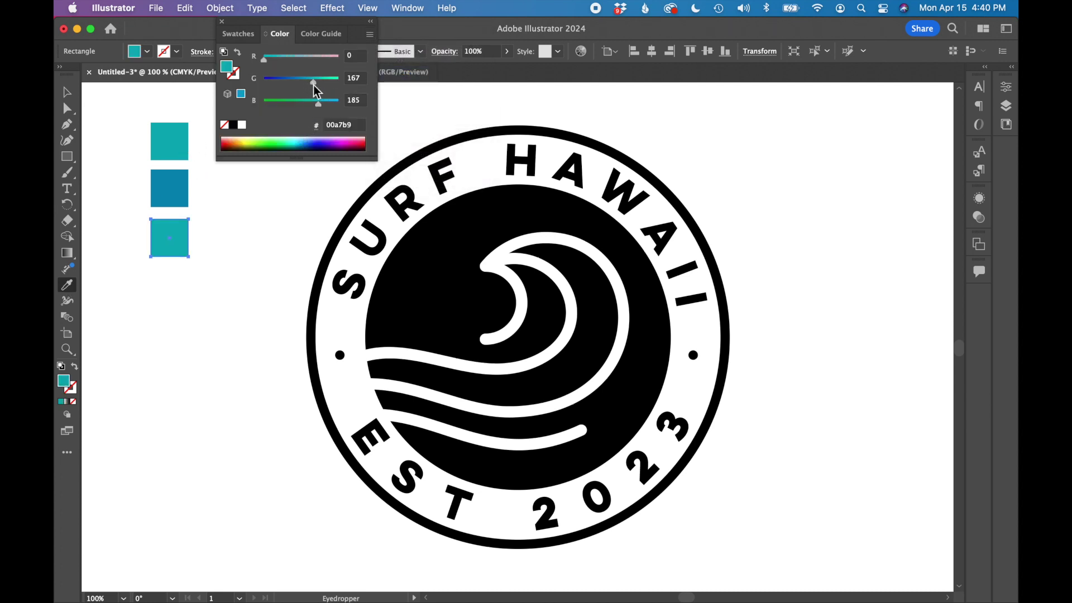
drag(314, 85, 306, 110)
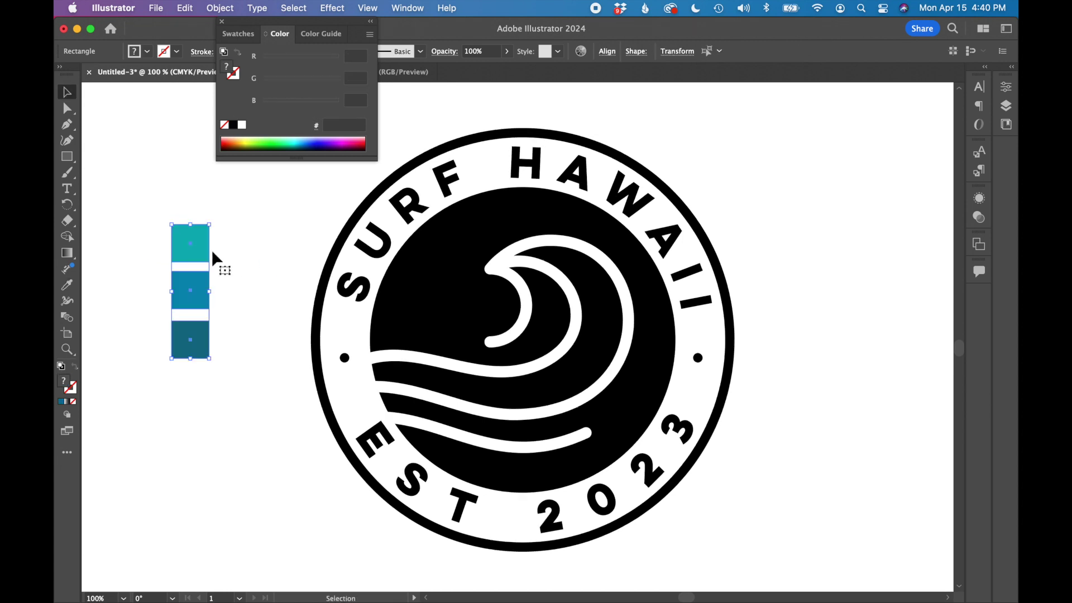
Fill the copy's black inner circle with the teal swatch colour.
click(266, 316)
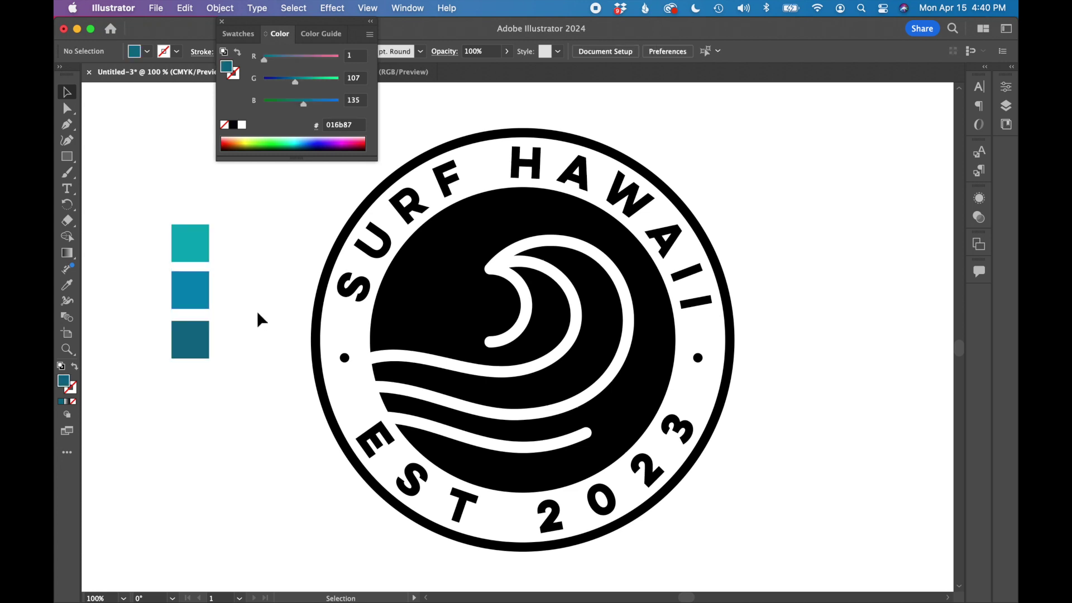
click(67, 109)
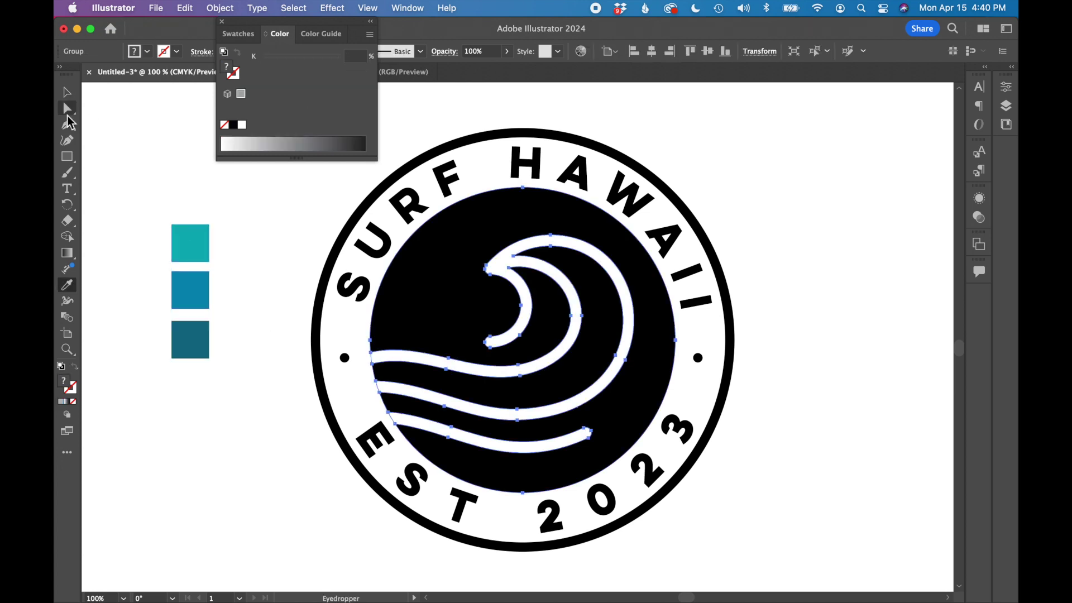
click(210, 189)
click(441, 300)
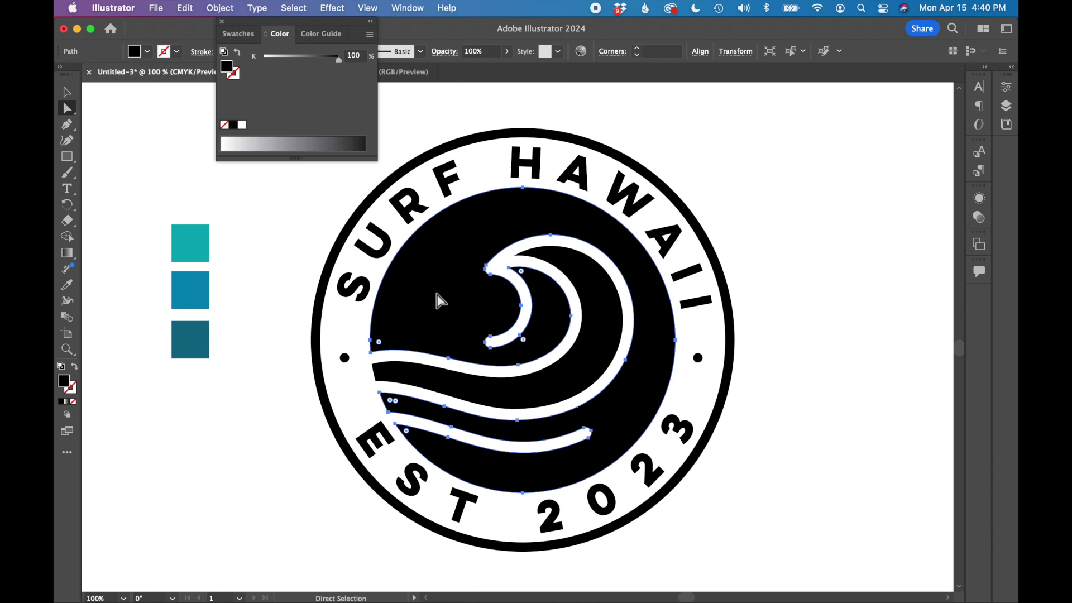
click(67, 284)
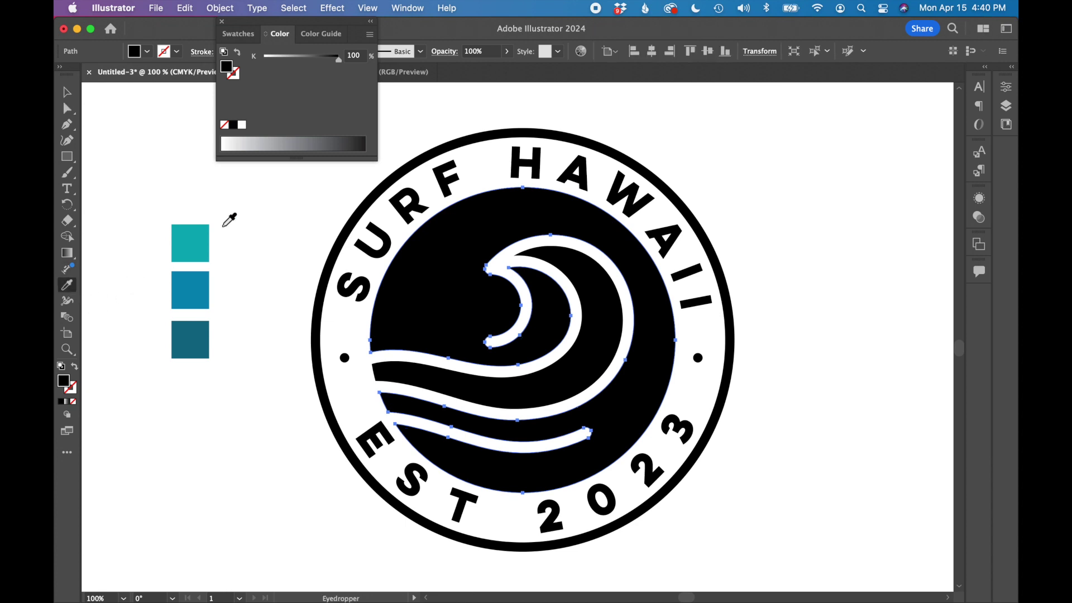
click(199, 250)
Recolour the copy's black wave shape teal #00a7b9.
key(a)
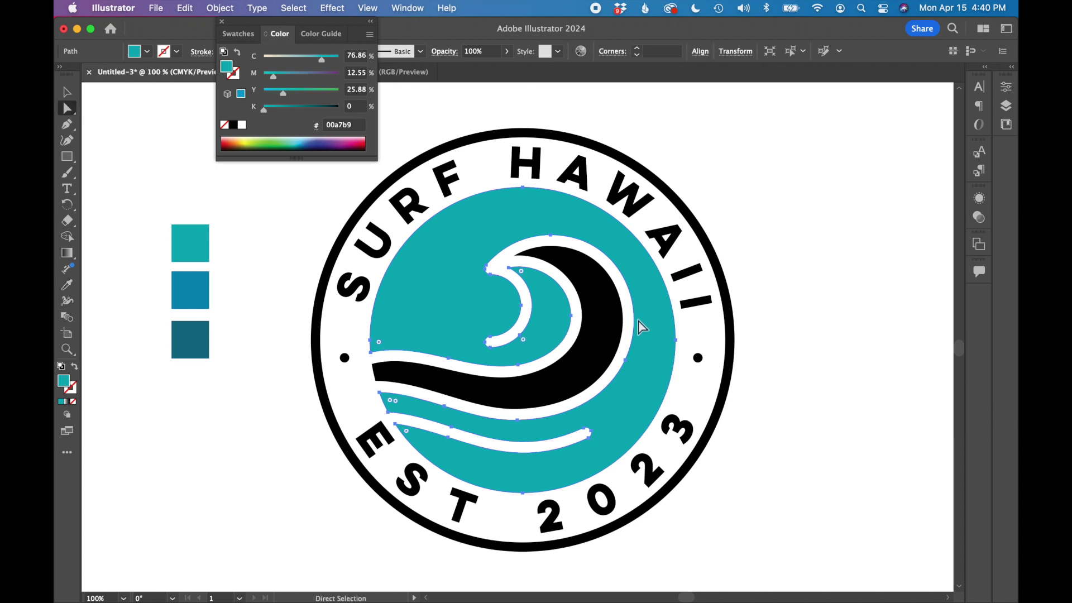
click(829, 290)
click(588, 331)
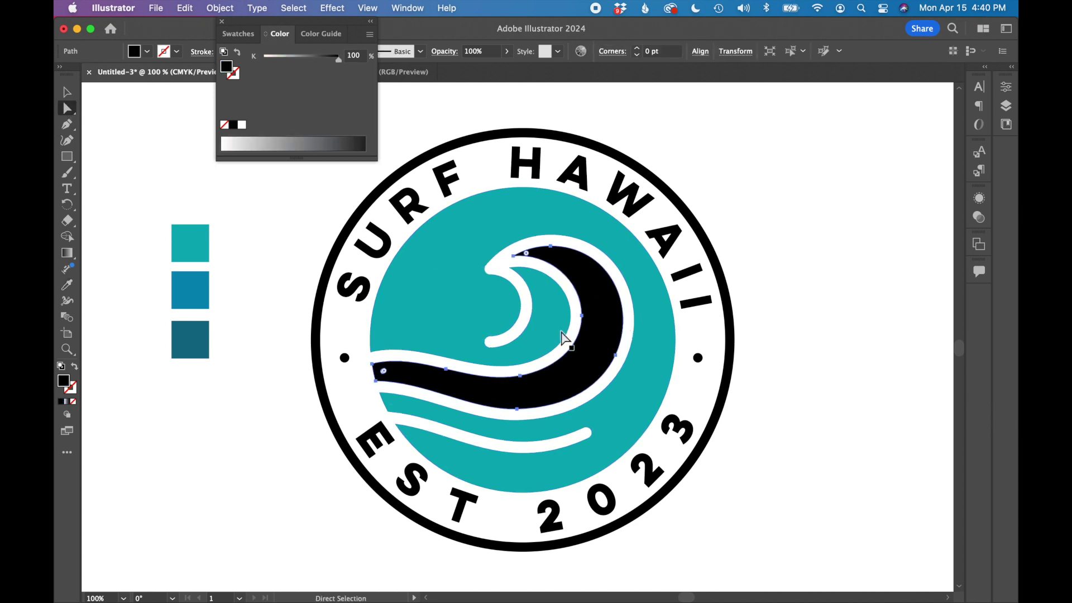
click(67, 285)
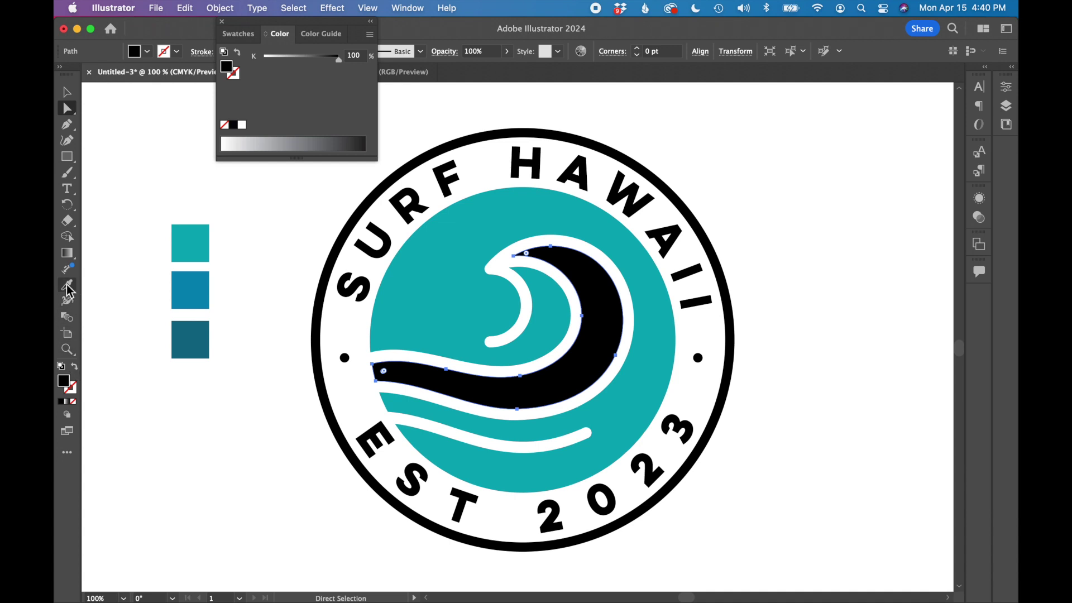
click(206, 241)
key(v)
click(487, 140)
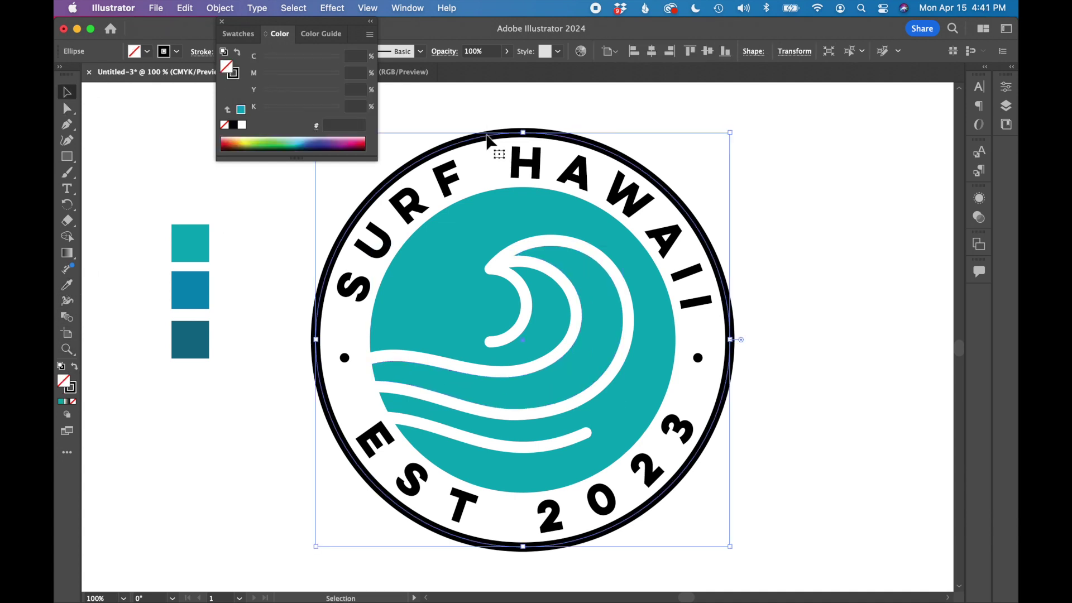
Make the outer ring's outline and the curved SURF HAWAII lettering teal.
click(241, 109)
click(688, 436)
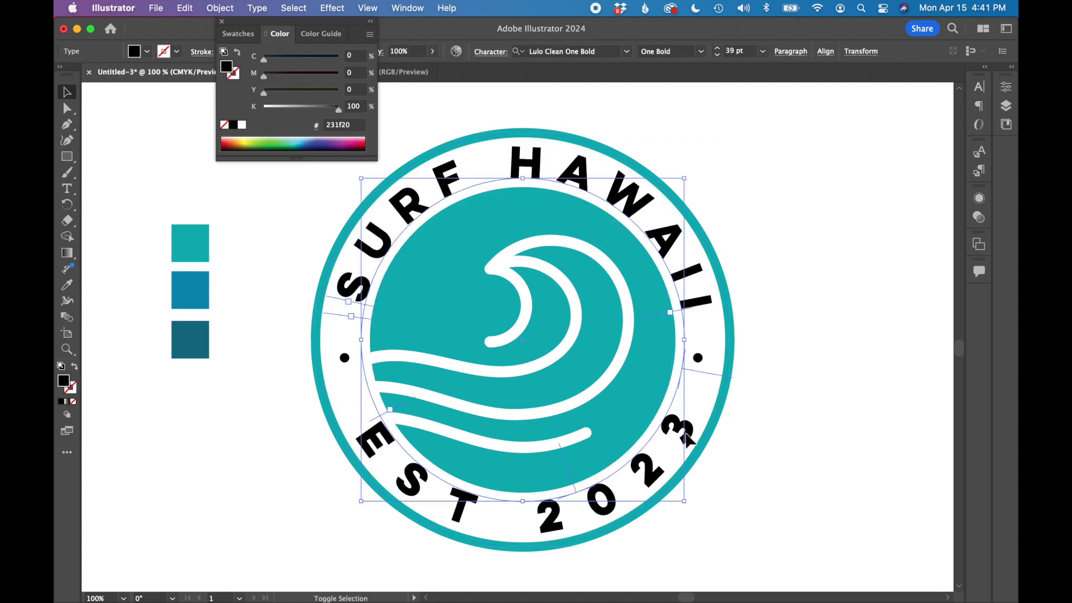
click(69, 286)
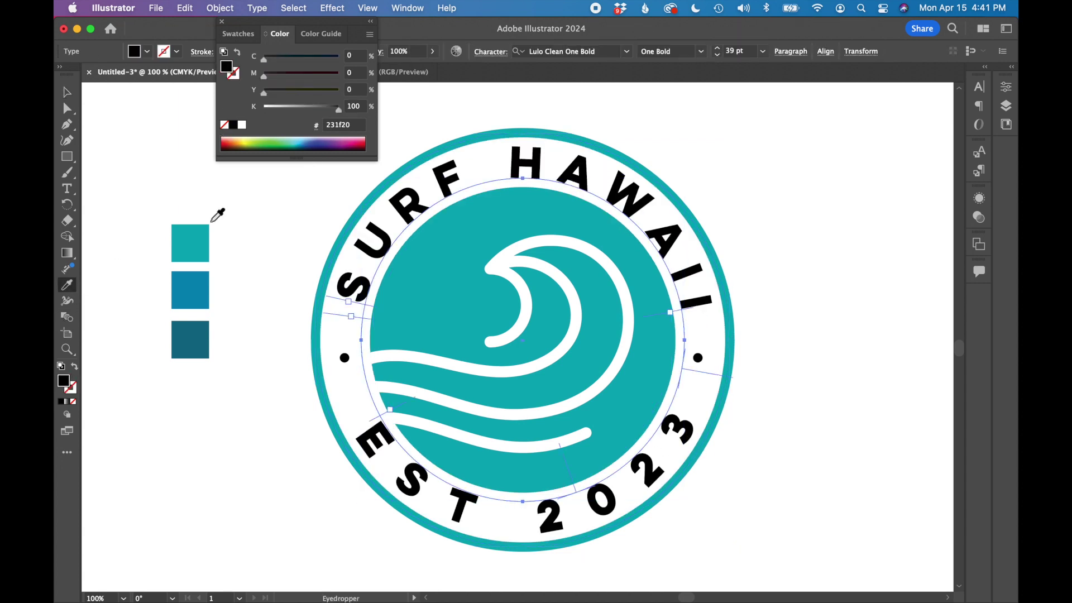
click(200, 240)
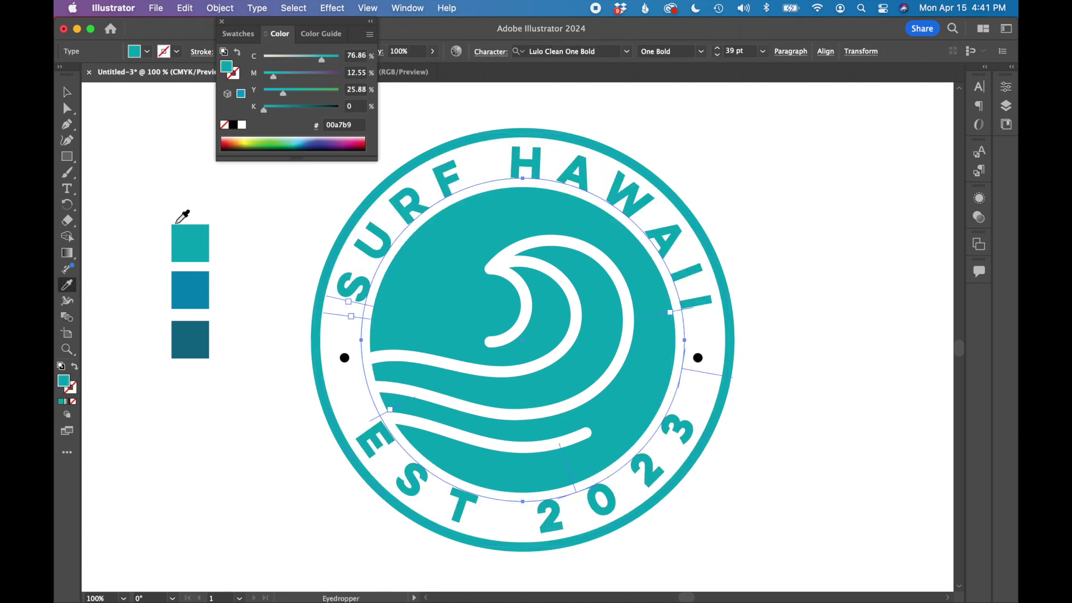
Colour both side dots teal and zoom out to view both badges.
click(67, 92)
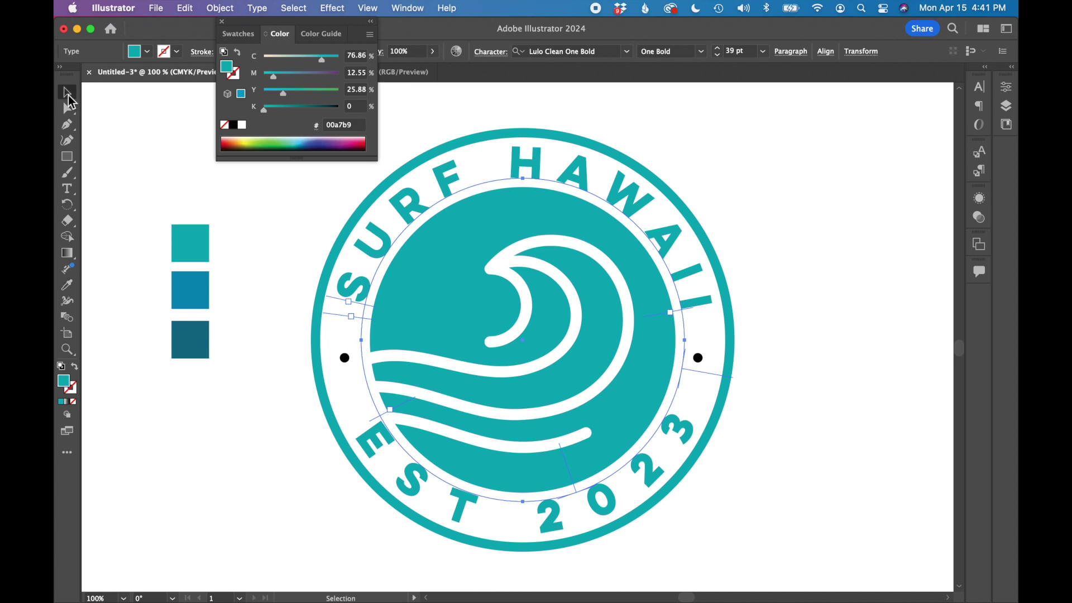
click(346, 357)
shift+click(698, 358)
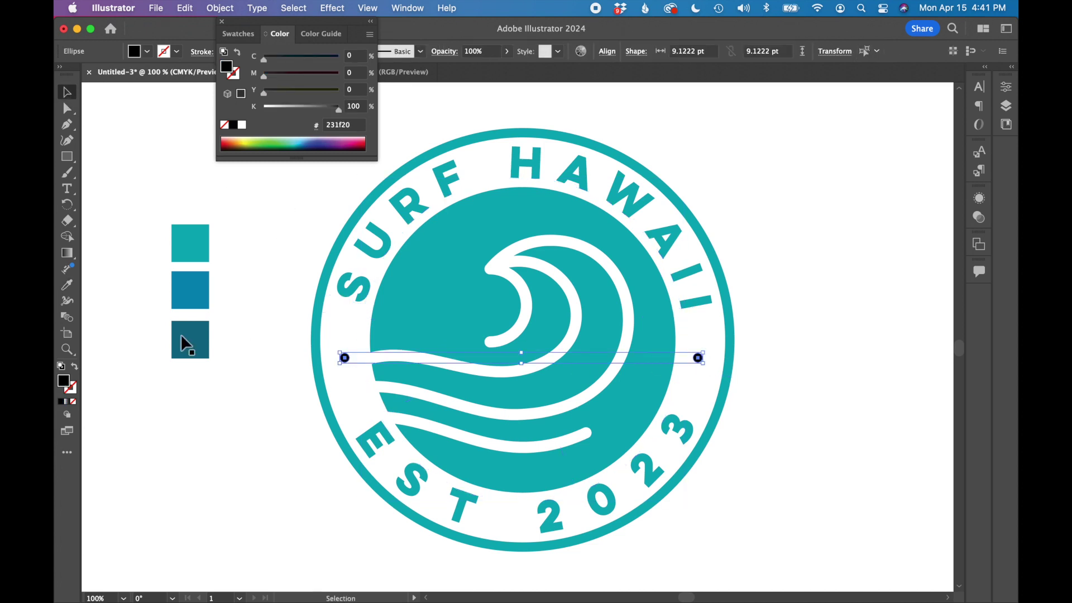
click(67, 284)
click(203, 241)
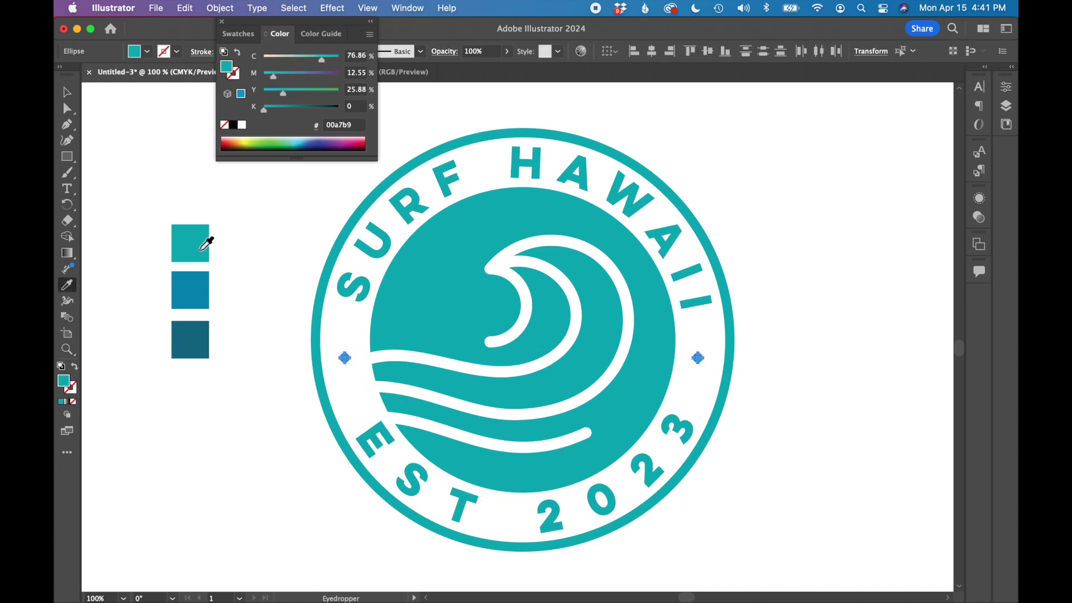
click(67, 92)
key(super+minus)
click(779, 272)
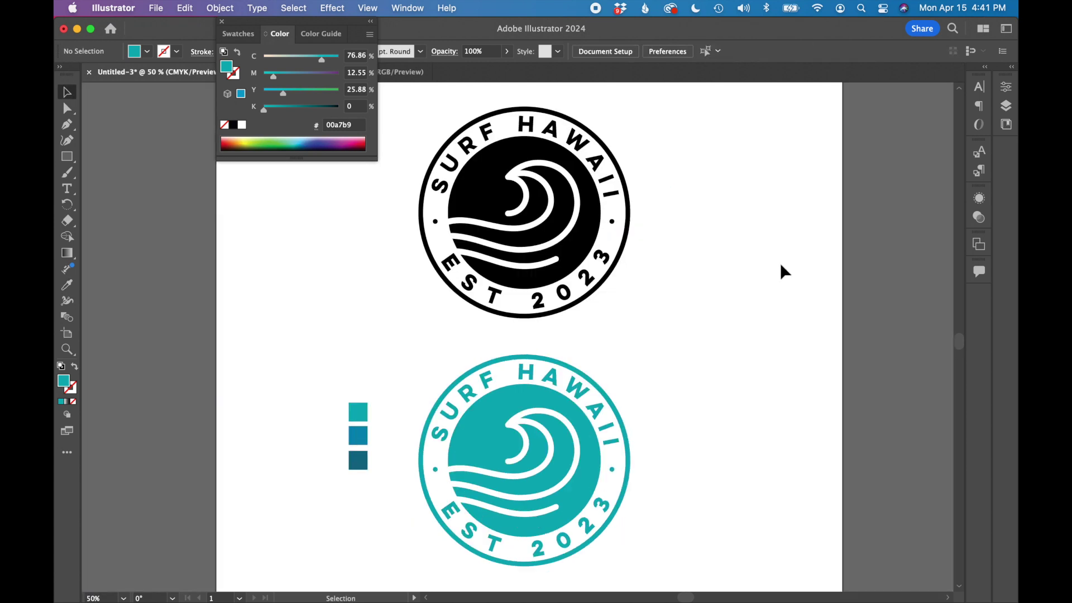